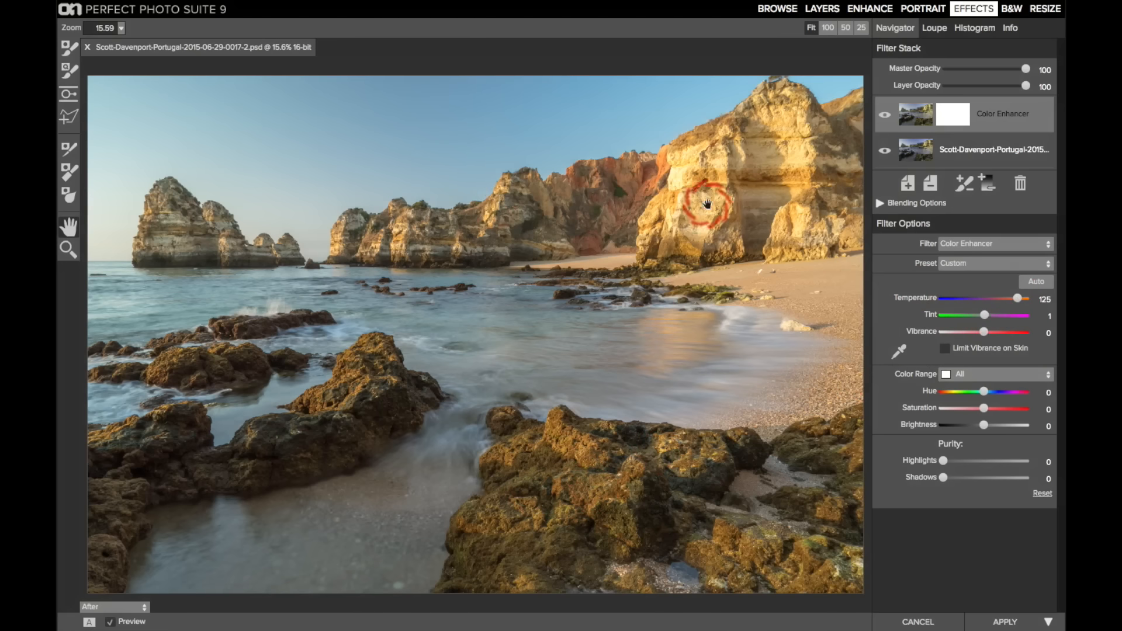
Step: Return the Color Enhancer's Temperature to 0, and try Tint at -400 before restoring it to 0
left_click_drag(1018, 299, 983, 299)
left_click(984, 315)
left_click_drag(987, 314, 938, 313)
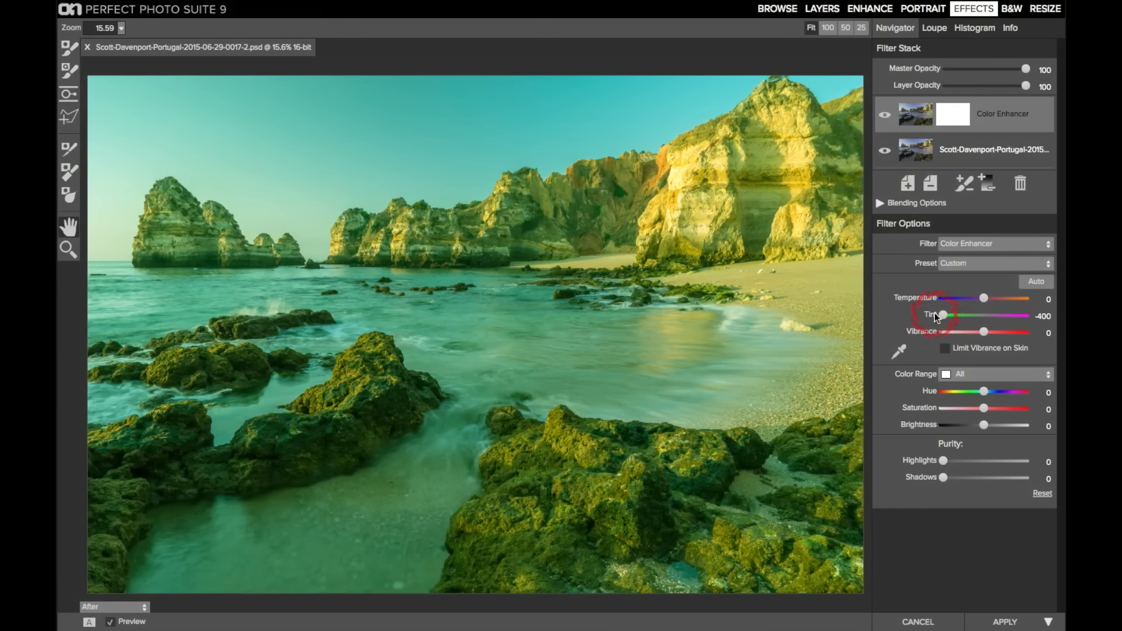
left_click_drag(935, 314, 983, 316)
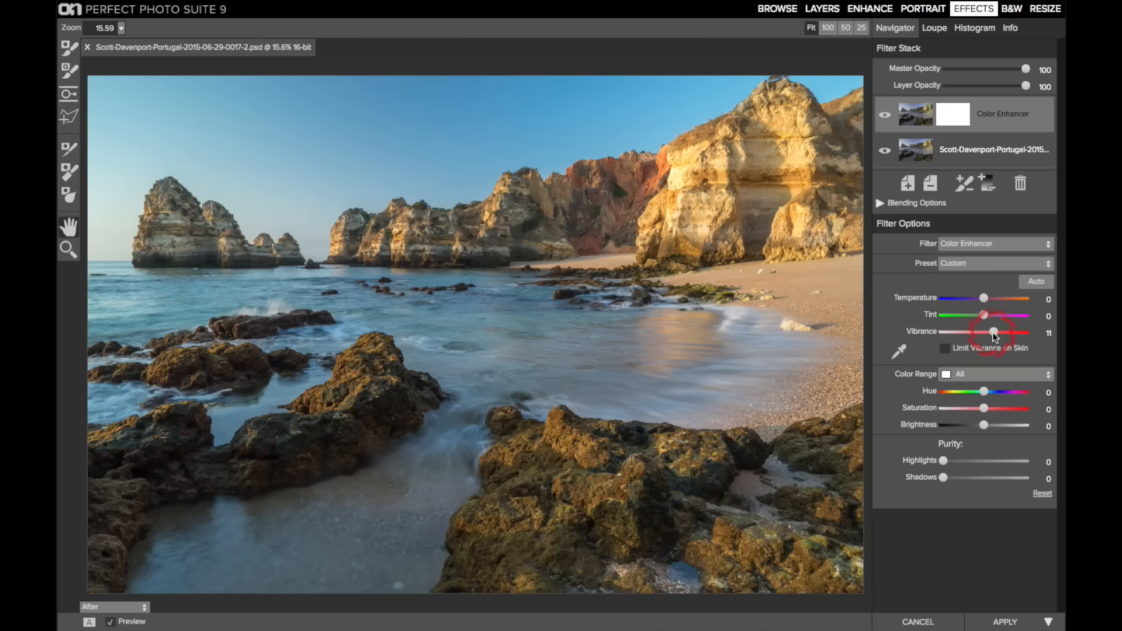
Step: Try Vibrance at 11, 100, 28 and 5, ending at 1
left_click(975, 409)
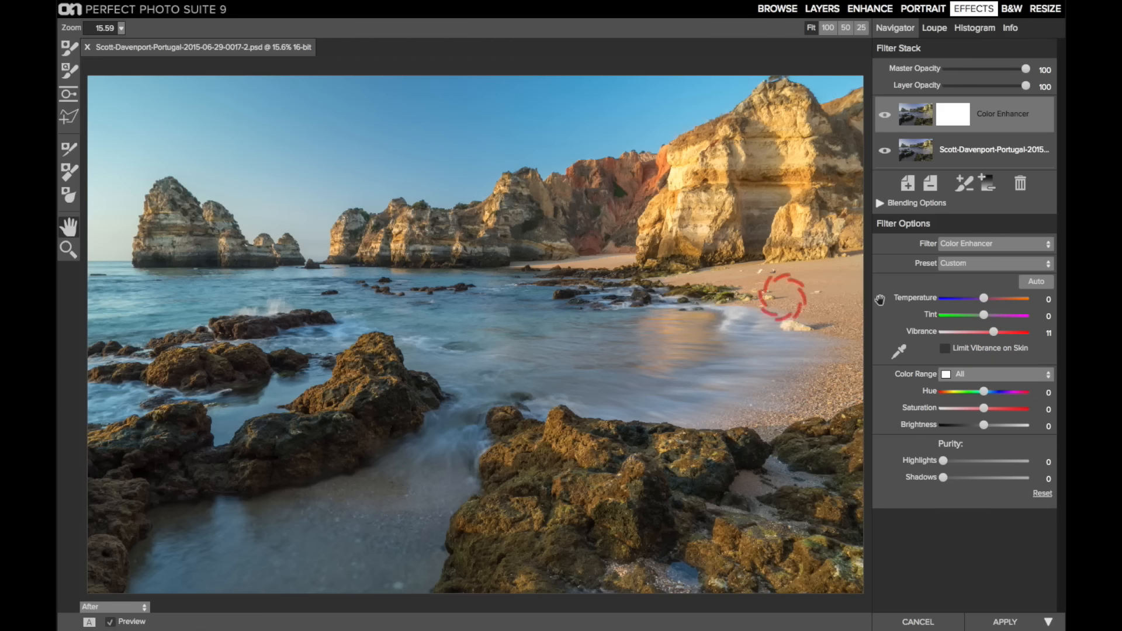
left_click_drag(994, 332, 1038, 332)
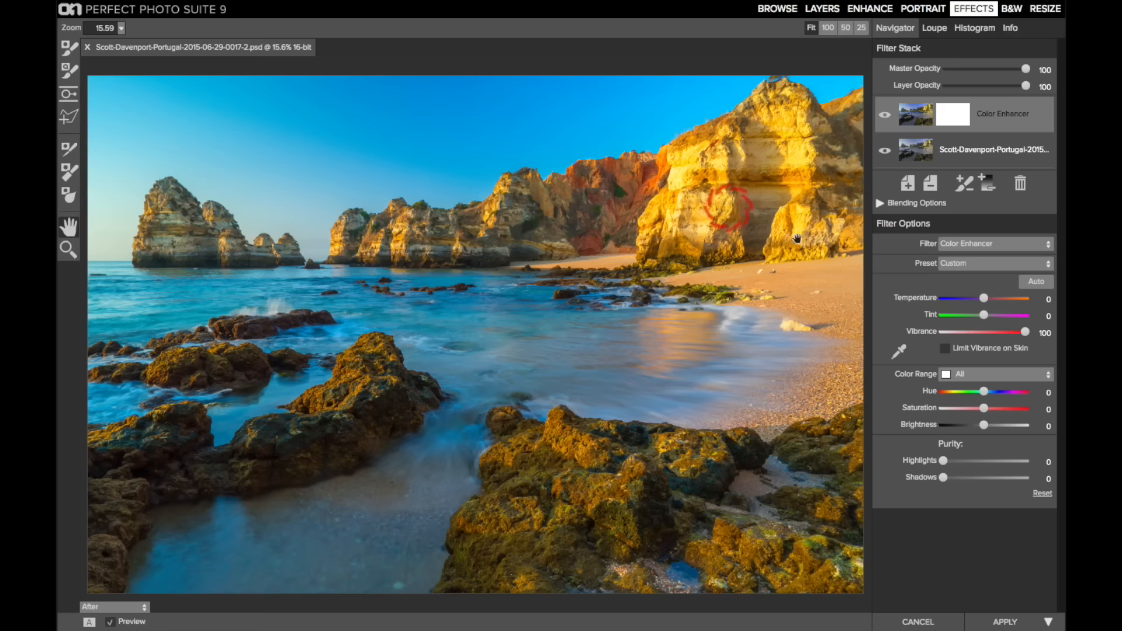
mouse_move(1024, 332)
left_mouse_down()
mouse_move(995, 330)
mouse_move(1005, 331)
left_mouse_up()
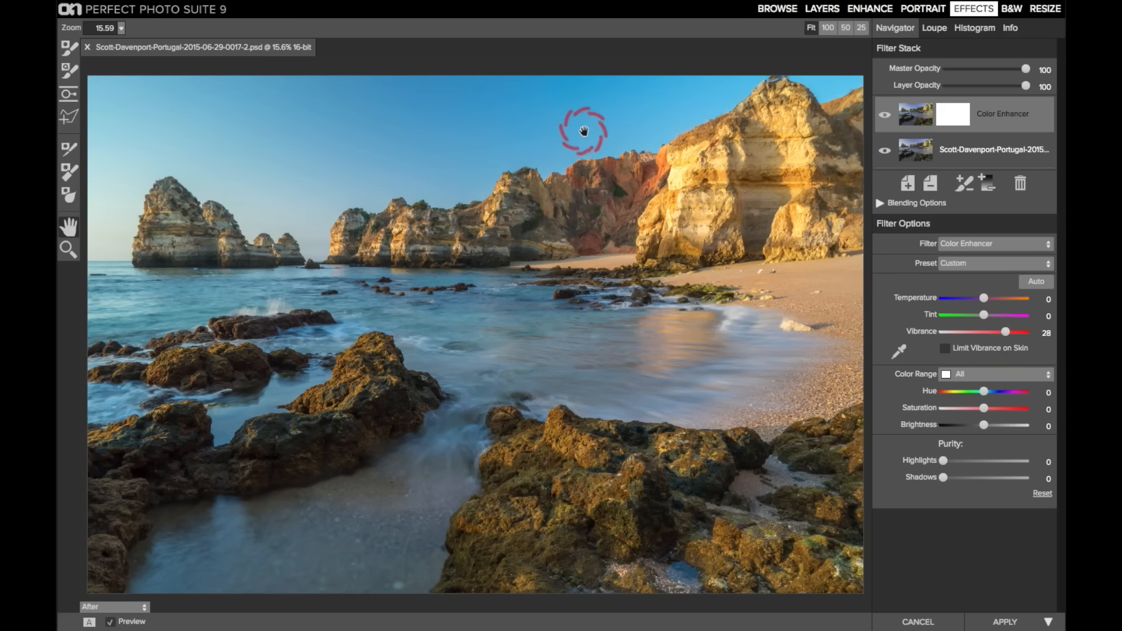
left_click_drag(1004, 332, 988, 333)
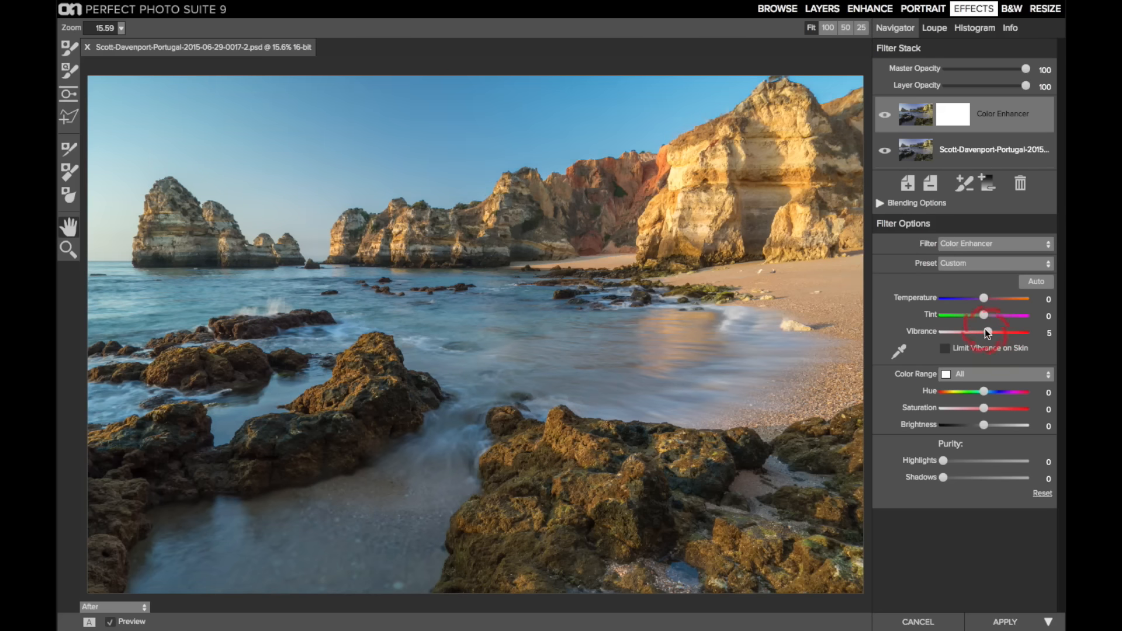
mouse_move(986, 332)
left_mouse_down()
mouse_move(1010, 331)
mouse_move(984, 331)
left_mouse_up()
Step: Try Saturation for all colors at 32 and 75, and return it to 0
left_click(980, 413)
left_click_drag(980, 405, 1005, 405)
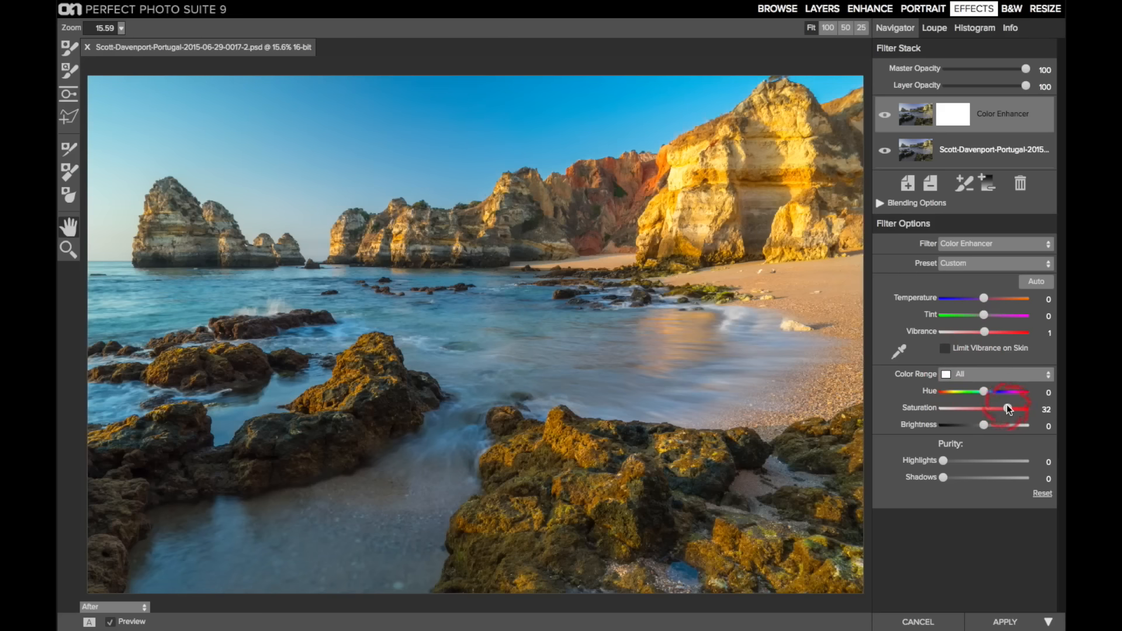
left_click_drag(1008, 408, 1021, 409)
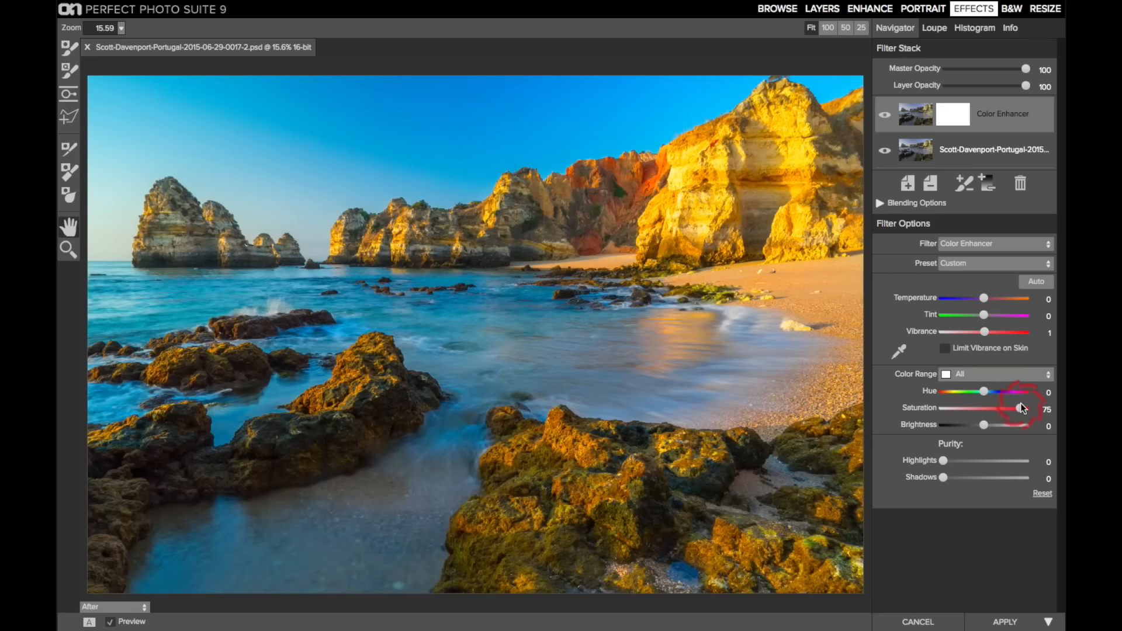
left_click_drag(1021, 408, 985, 409)
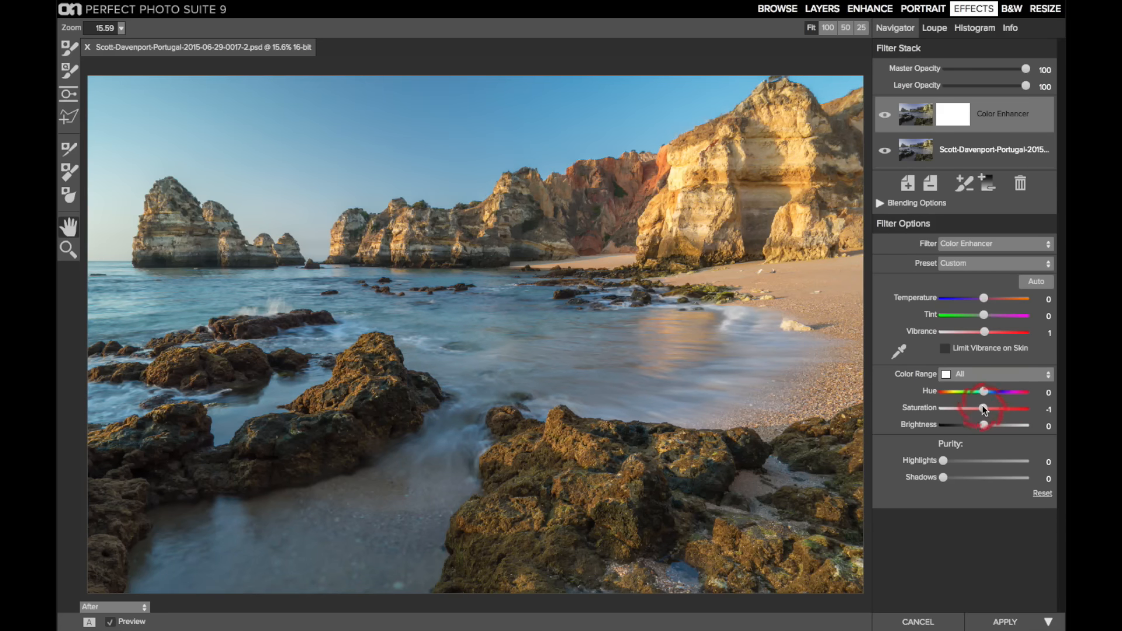
left_click_drag(983, 407, 985, 408)
Step: Set the Yellow color range's Hue to 22 and the Green color range's Saturation to 18
left_click(958, 370)
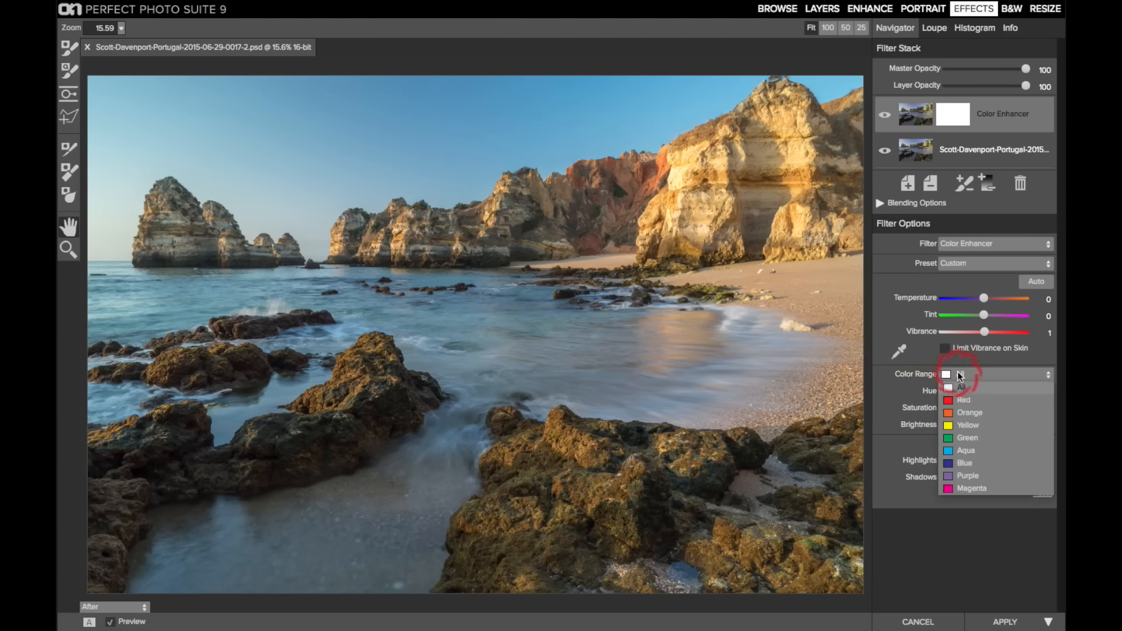
left_click(963, 423)
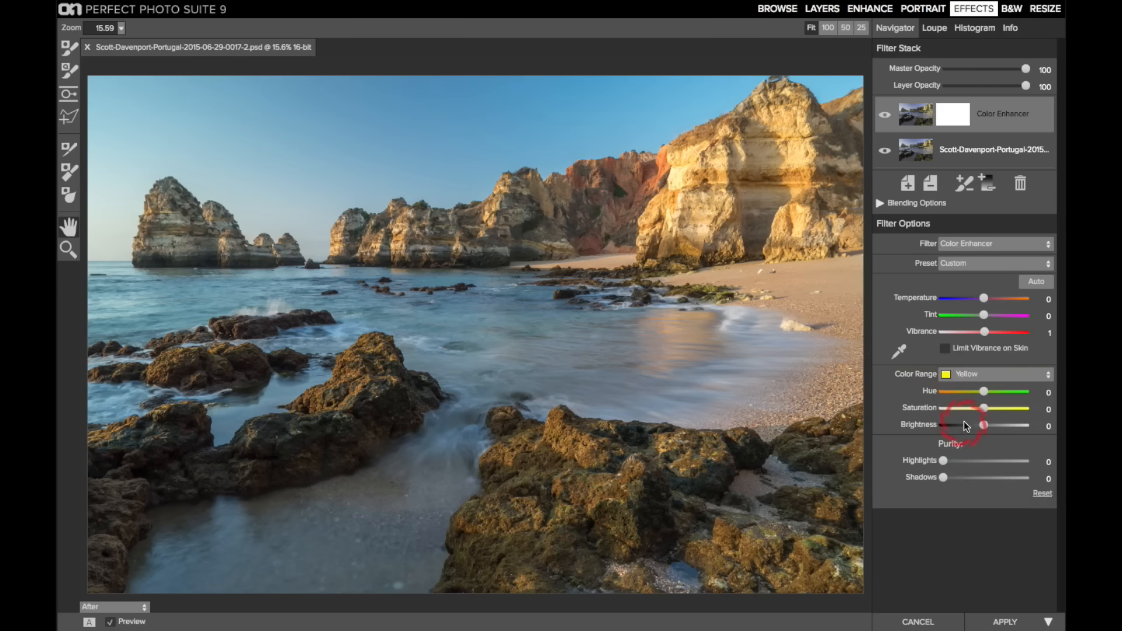
left_click_drag(985, 390, 1003, 393)
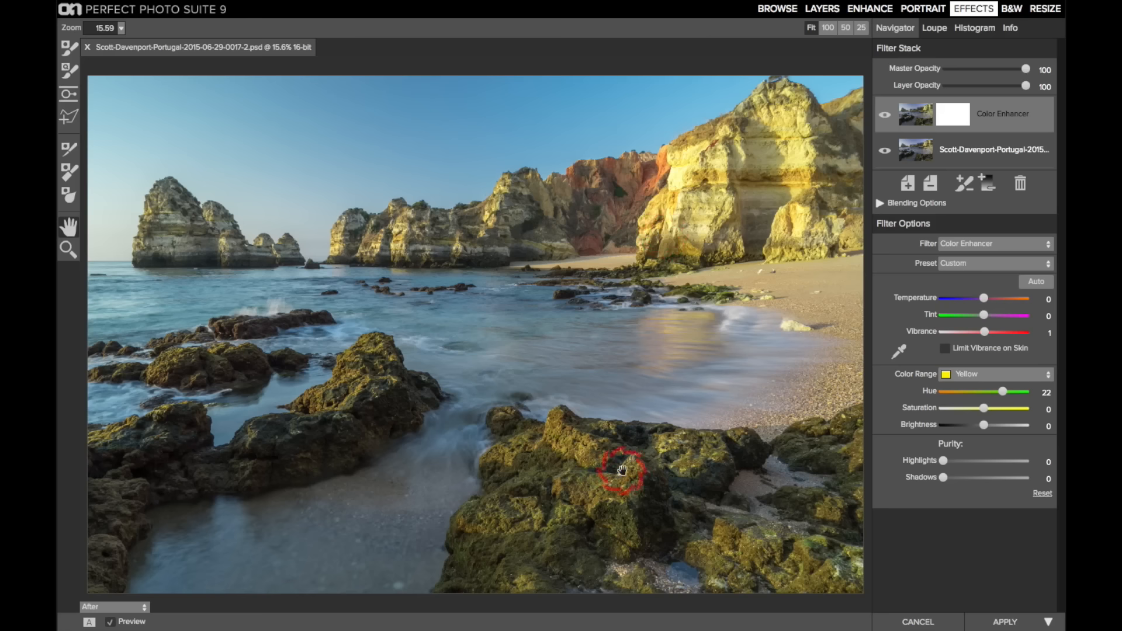
left_click(980, 377)
left_click(976, 436)
left_click_drag(983, 408, 1001, 412)
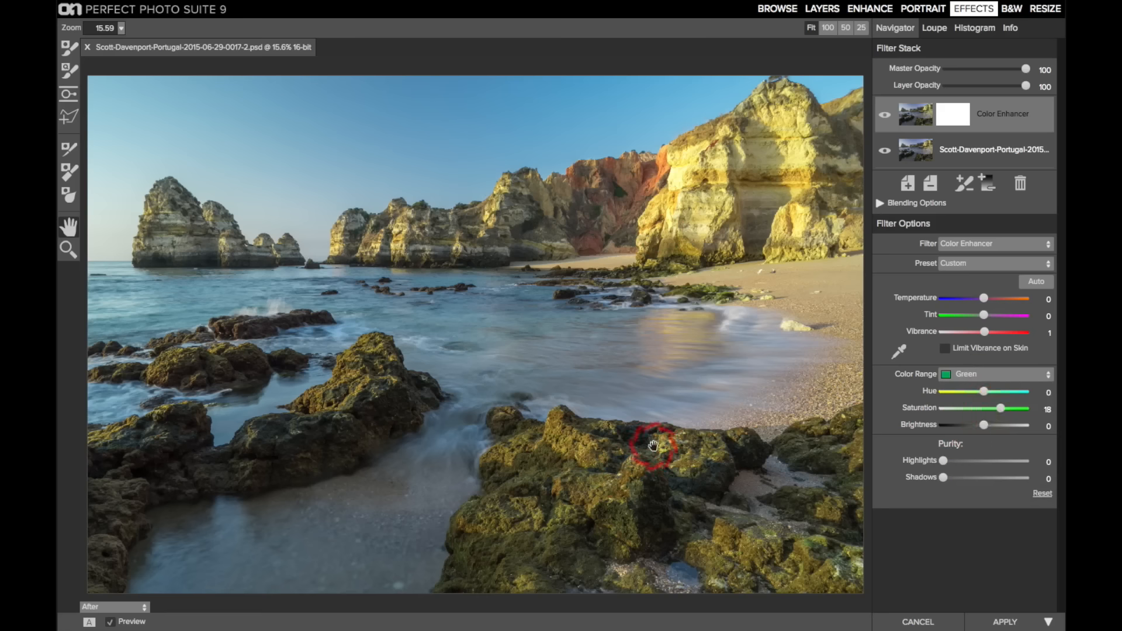
Step: Compare the photo with the preview off and on, and reset the Color Enhancer settings
key("ctrl+p")
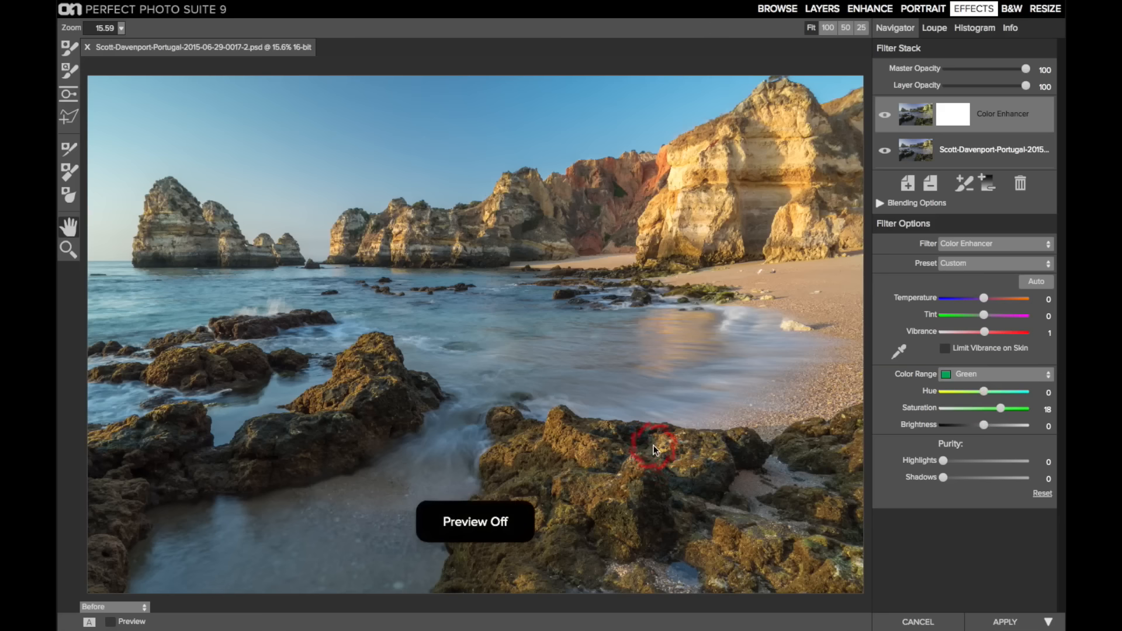
key("ctrl+p")
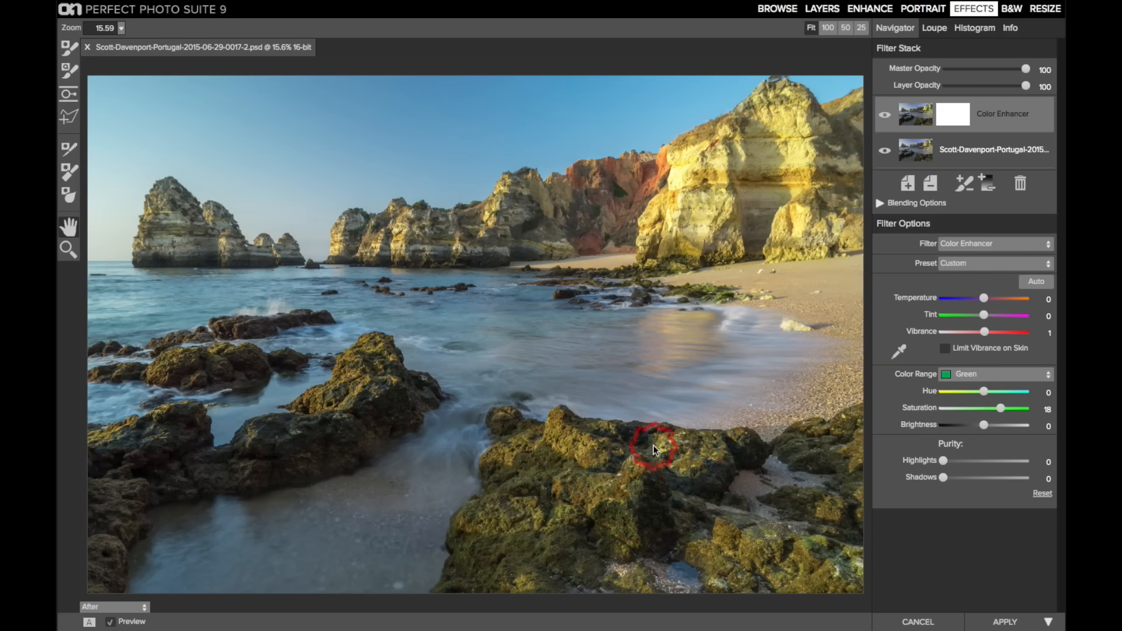
key("ctrl+p")
key("ctrl+p")
left_click(1037, 491)
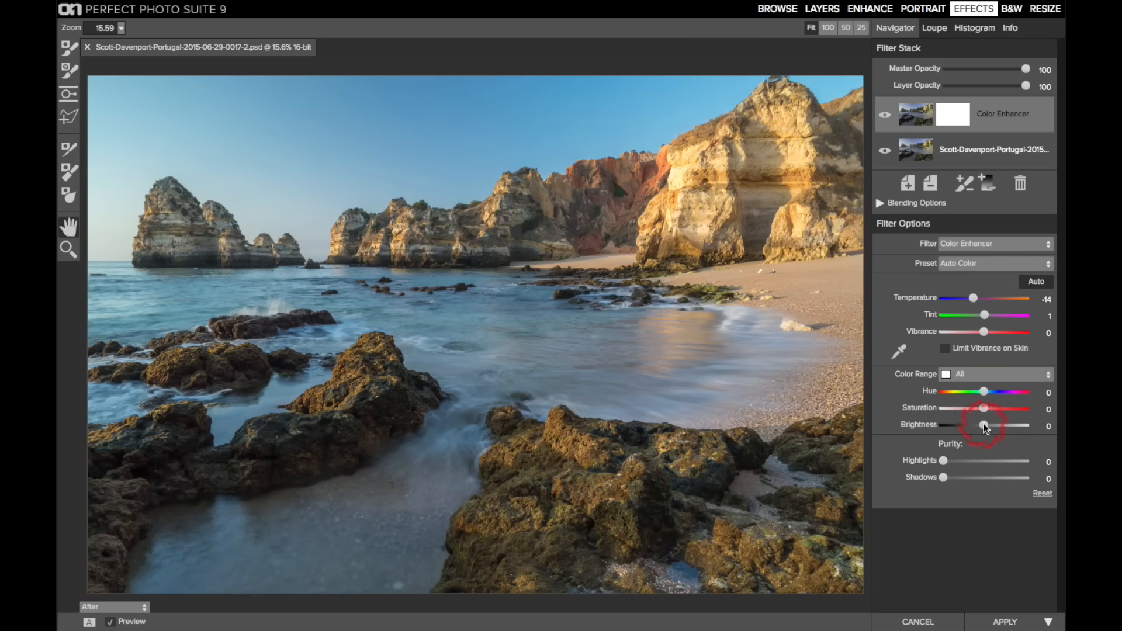
Step: Lower the Brightness of the Aqua color range
mouse_move(985, 425)
left_mouse_down()
mouse_move(970, 426)
mouse_move(984, 427)
left_mouse_up()
left_click(964, 374)
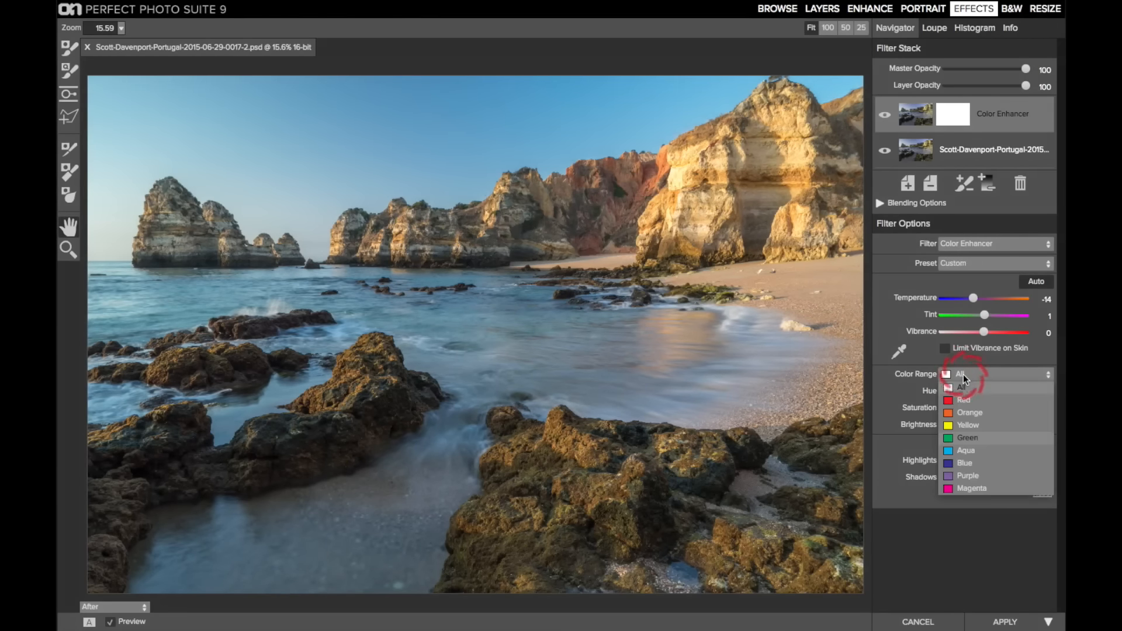
left_click(963, 454)
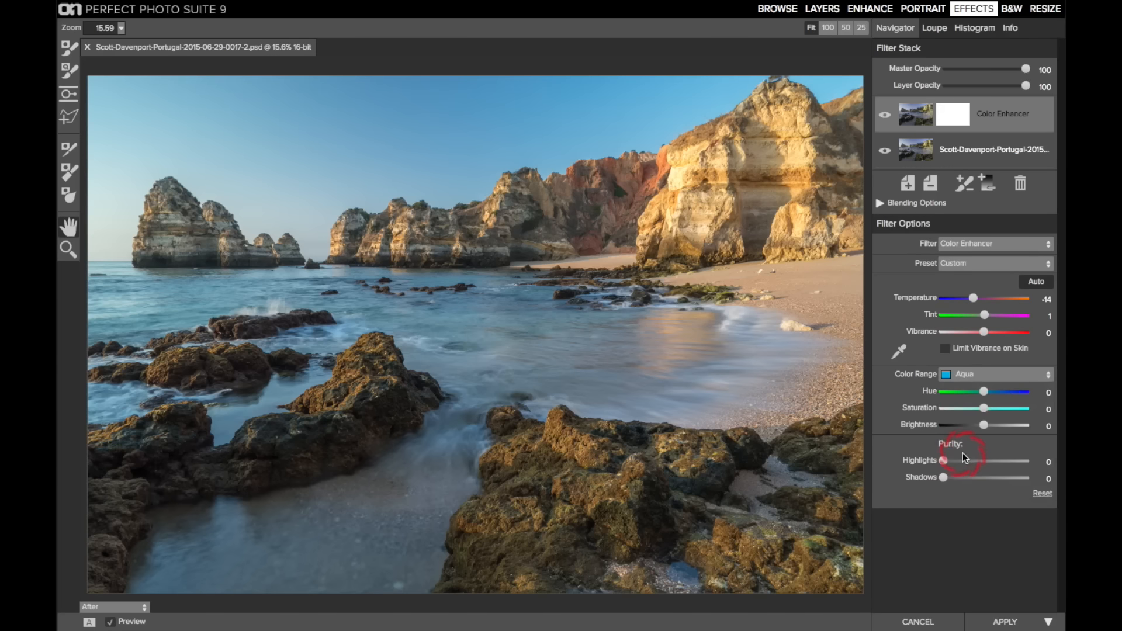
left_click_drag(981, 425, 963, 426)
Step: Try the Blue color range's Brightness at -17, and reset the filter settings
left_click(981, 378)
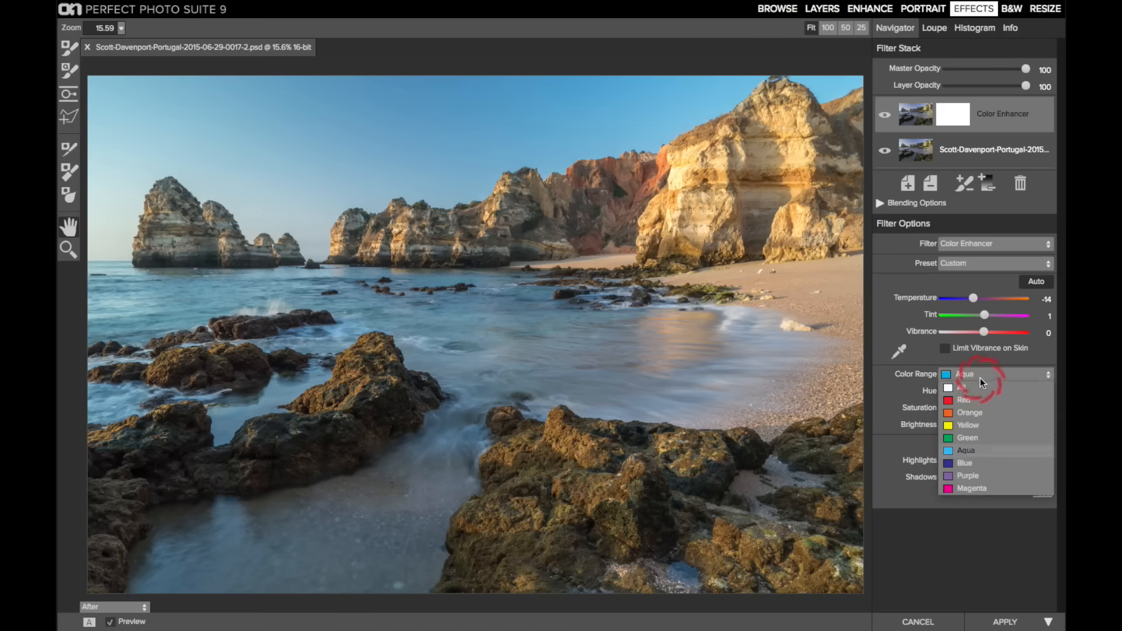
left_click(970, 458)
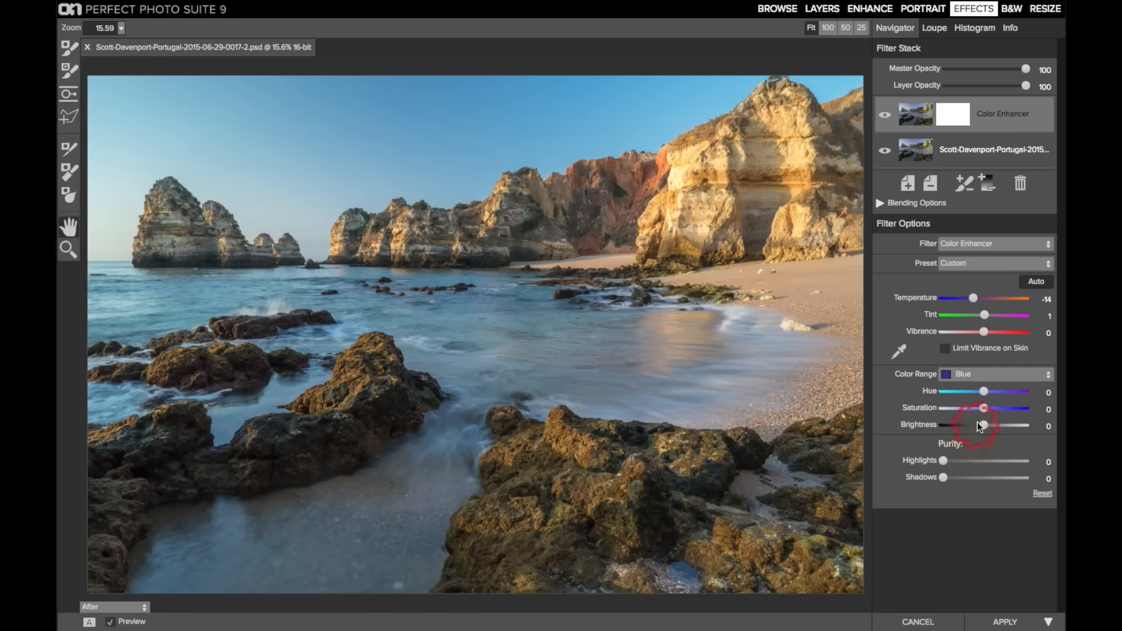
left_click_drag(984, 426, 968, 423)
left_click(1033, 479)
left_click(1040, 493)
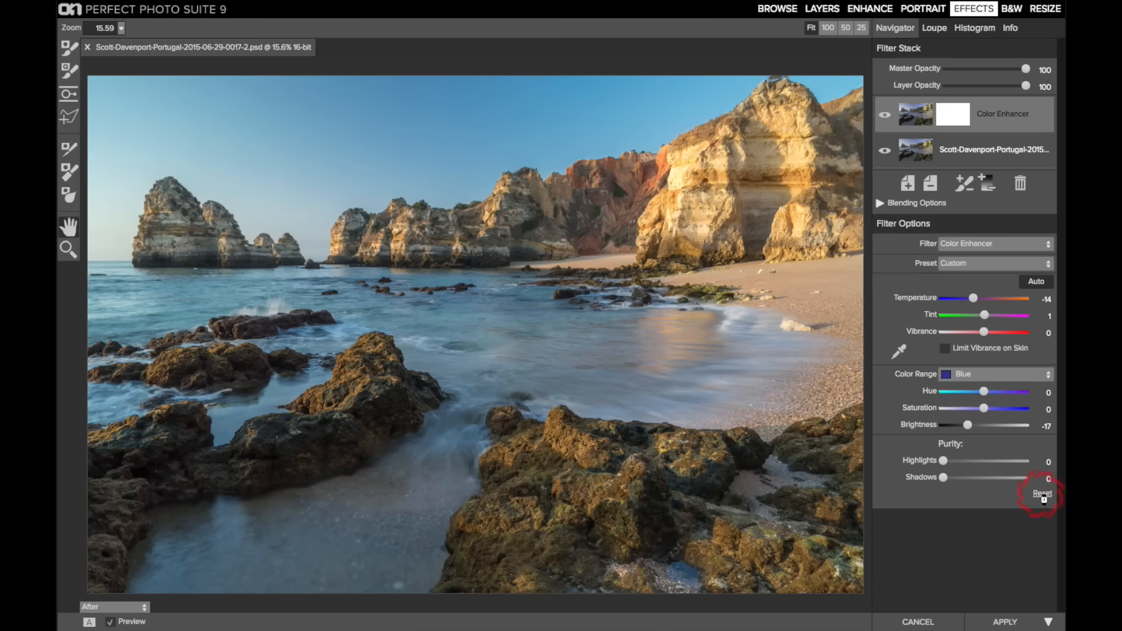
left_click(988, 416)
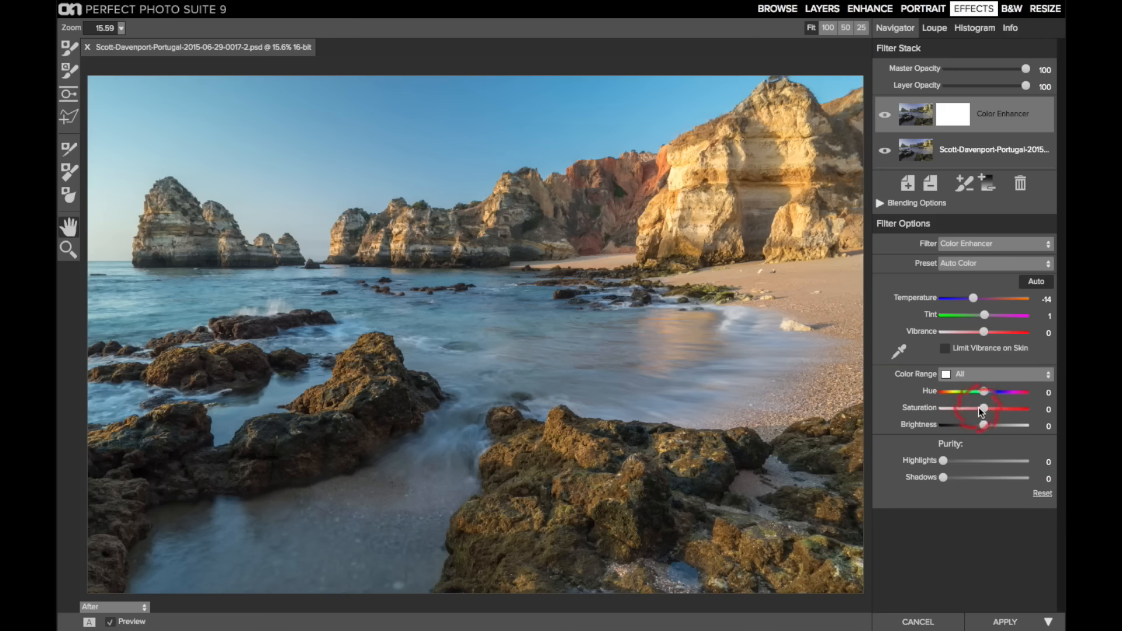
Step: Try the Blue color range's Hue at 30, 65 and 15 with Saturation at 16, and reset the filter settings
left_click(984, 375)
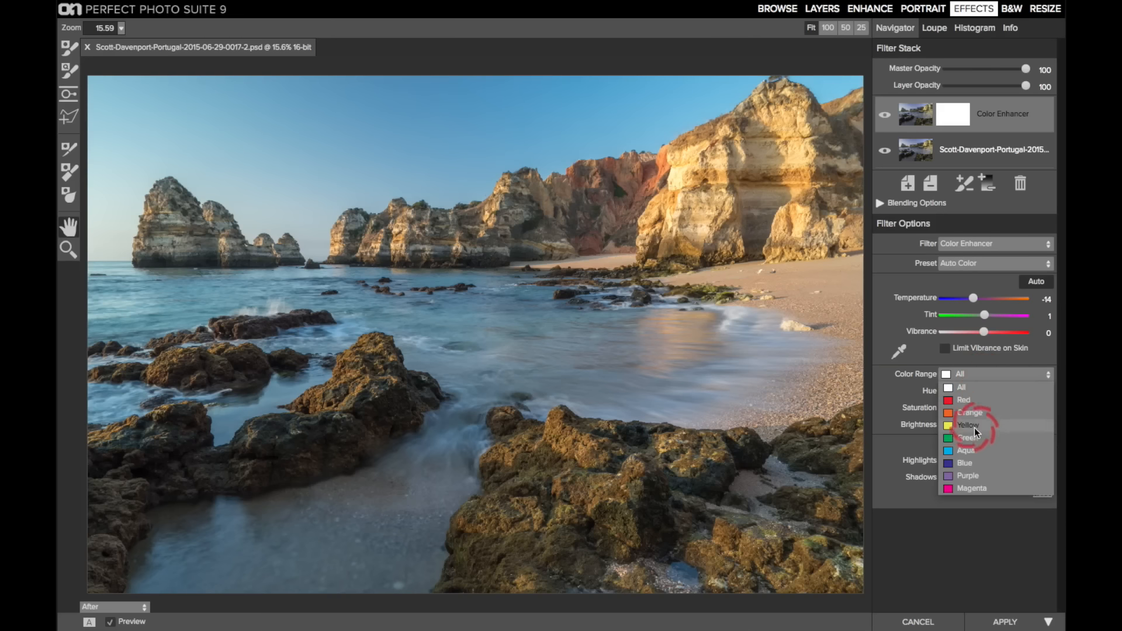
left_click(970, 462)
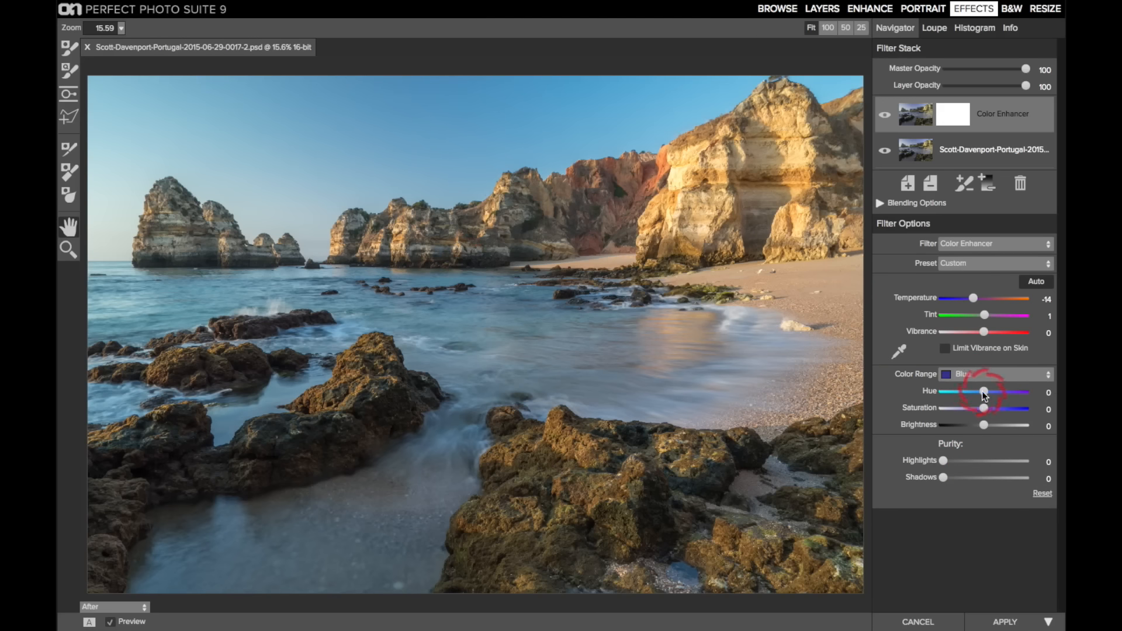
left_click_drag(984, 391, 1007, 396)
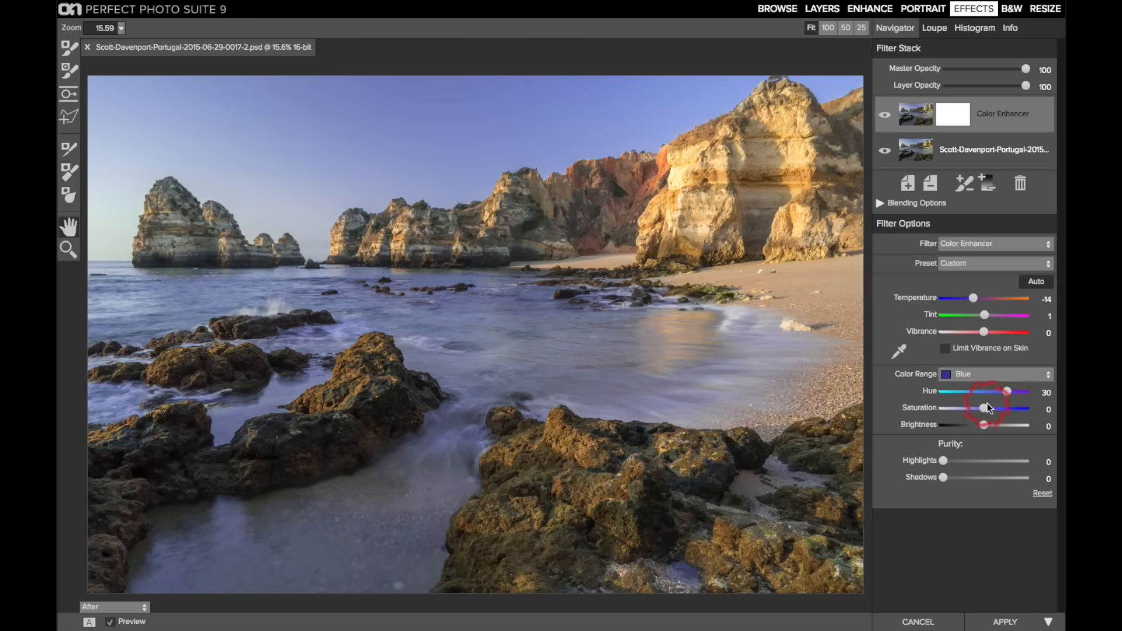
left_click_drag(988, 407, 998, 409)
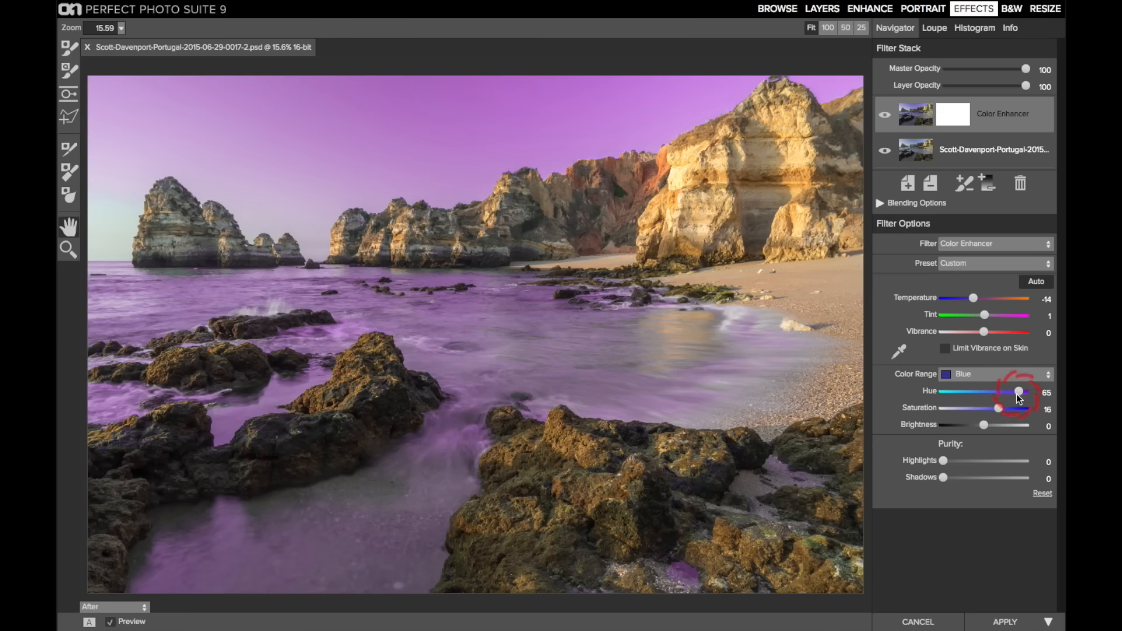
left_click_drag(1015, 396, 997, 391)
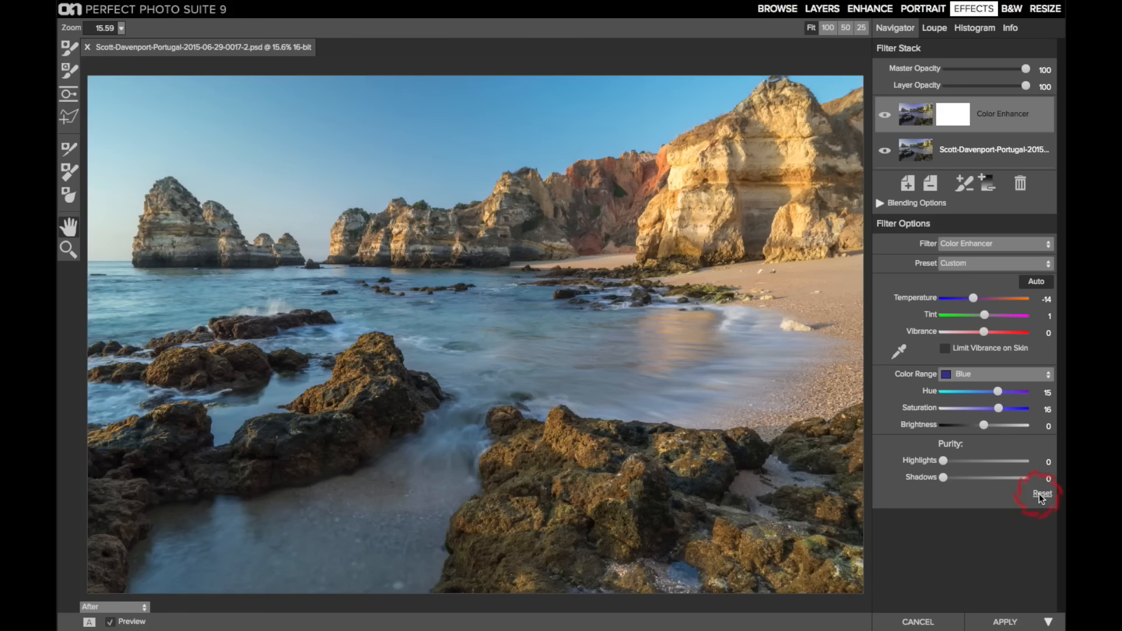
left_click(1041, 494)
Step: Raise Saturation for all colors to 100, and try the Shadows purity at 85 and 54 before returning it to 0
left_click(941, 460)
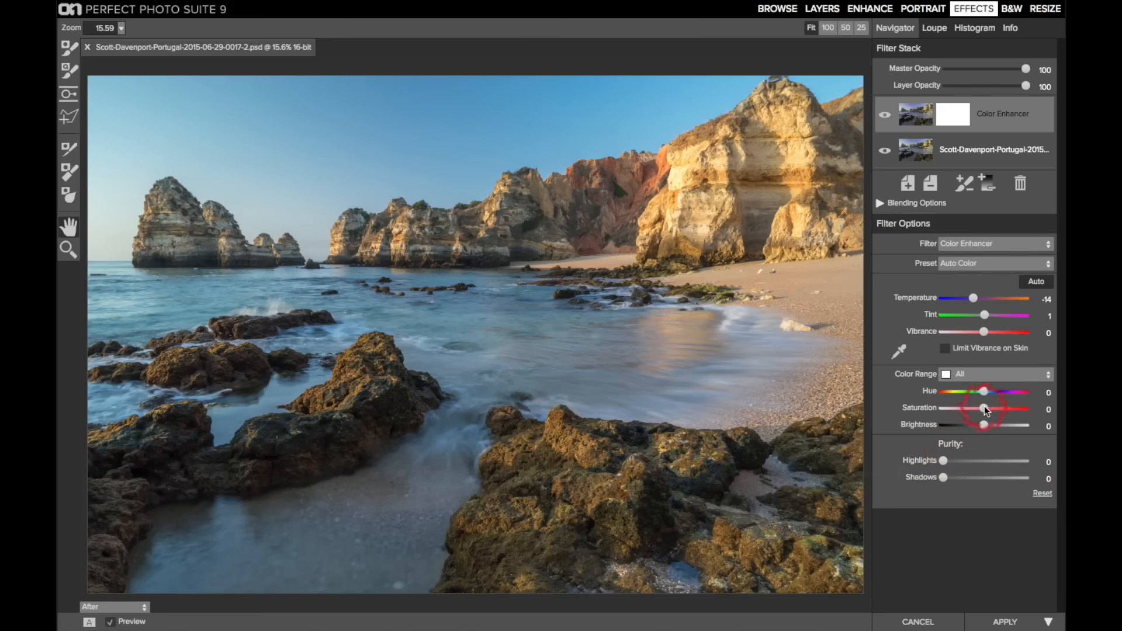
left_click_drag(986, 409, 1042, 413)
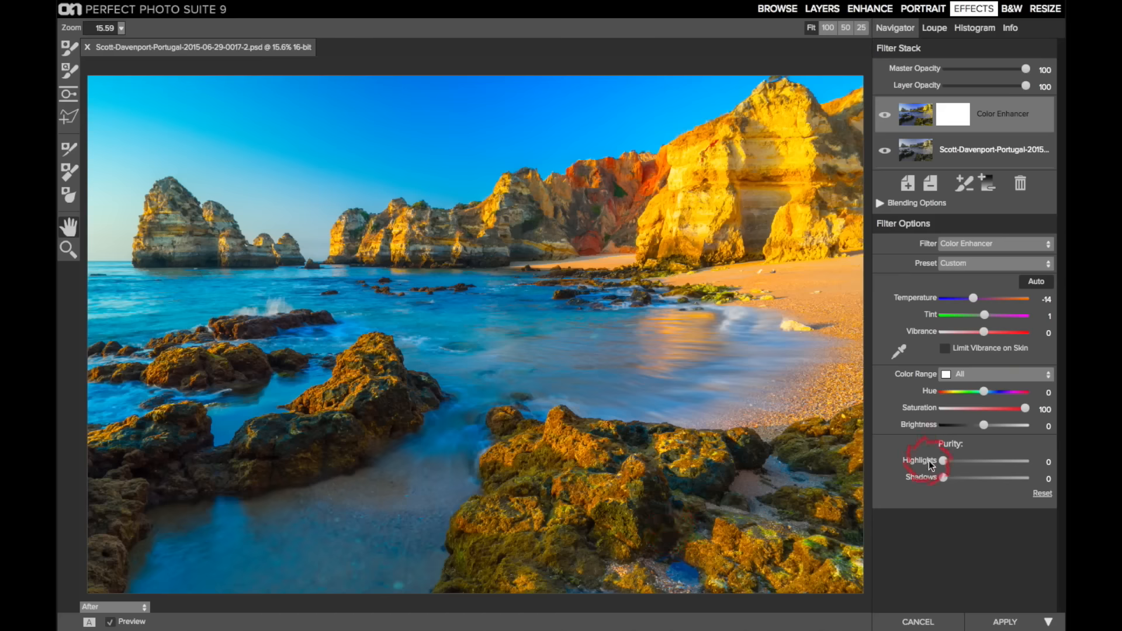
left_click_drag(942, 477, 1013, 477)
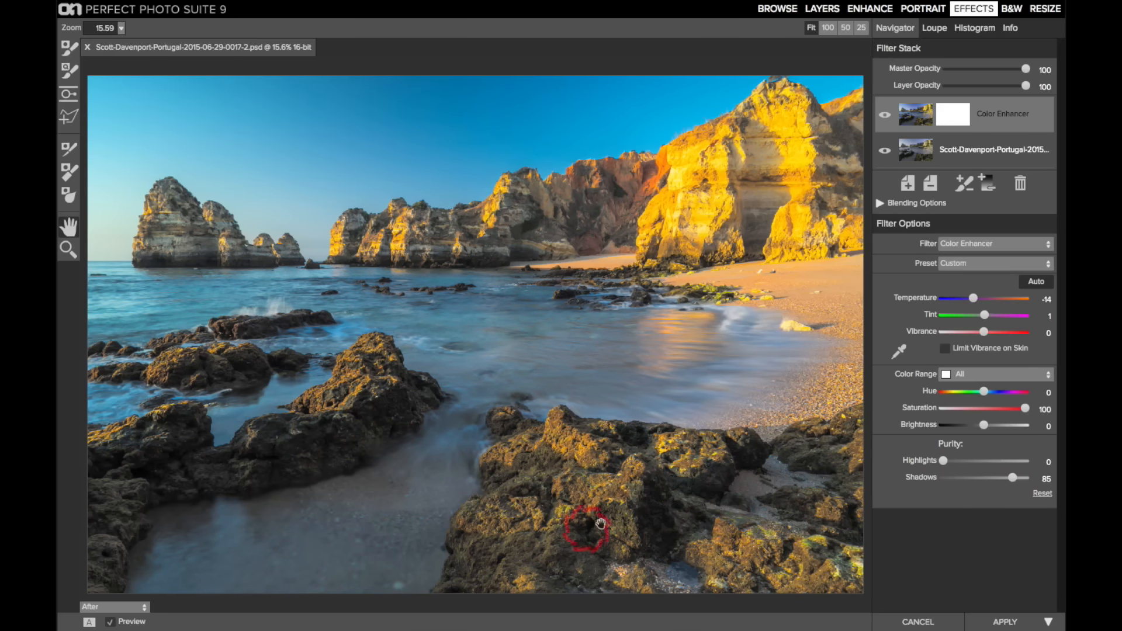
left_click_drag(1013, 476, 939, 477)
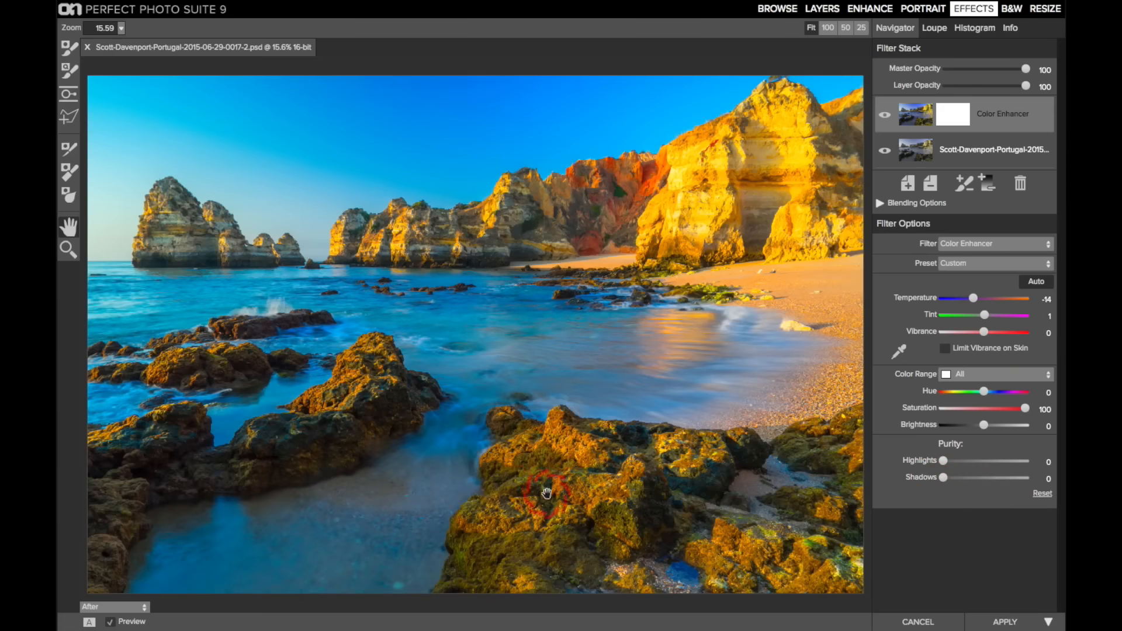
left_click_drag(942, 477, 987, 478)
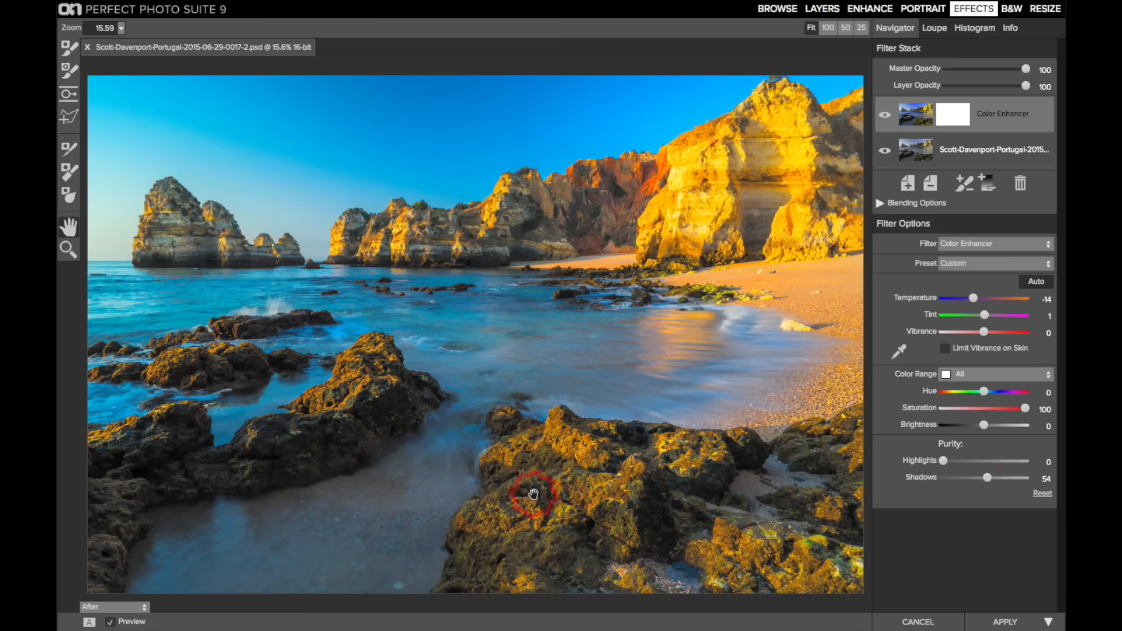
left_click_drag(987, 478, 915, 489)
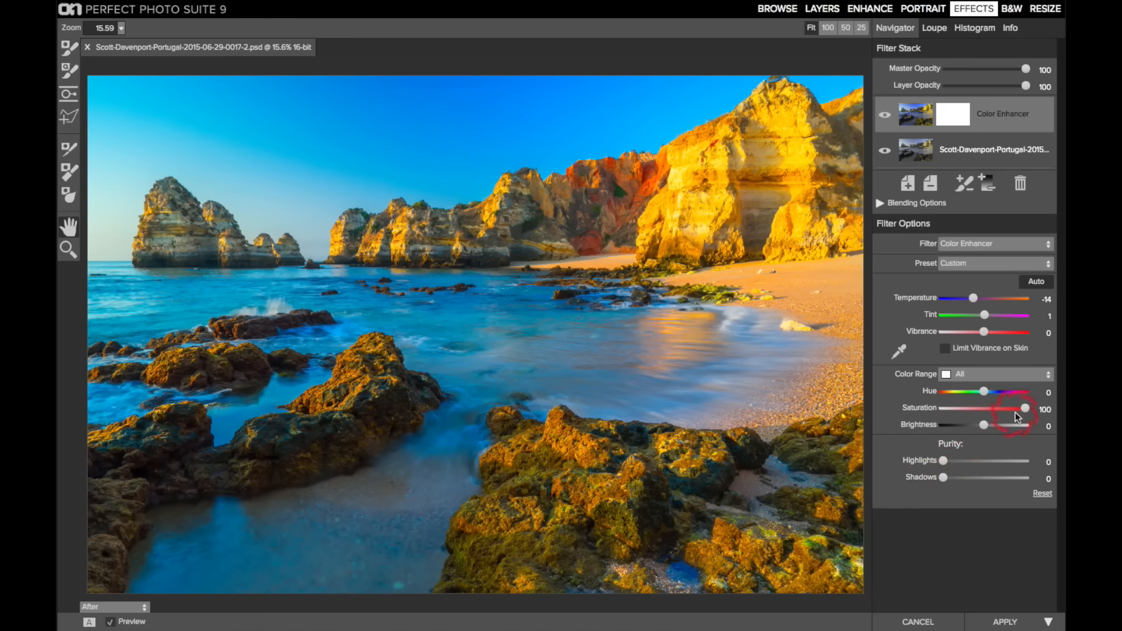
Step: Set Saturation for all colors to 1, and switch the Auto color correction off and back on
left_click_drag(1025, 409, 986, 409)
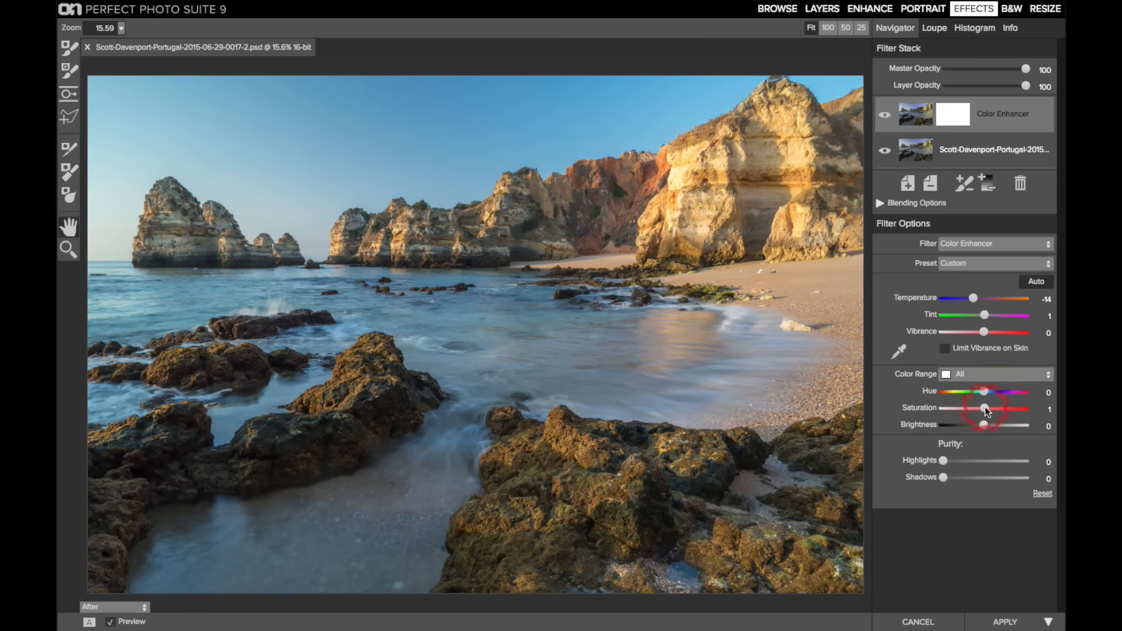
left_click(900, 350)
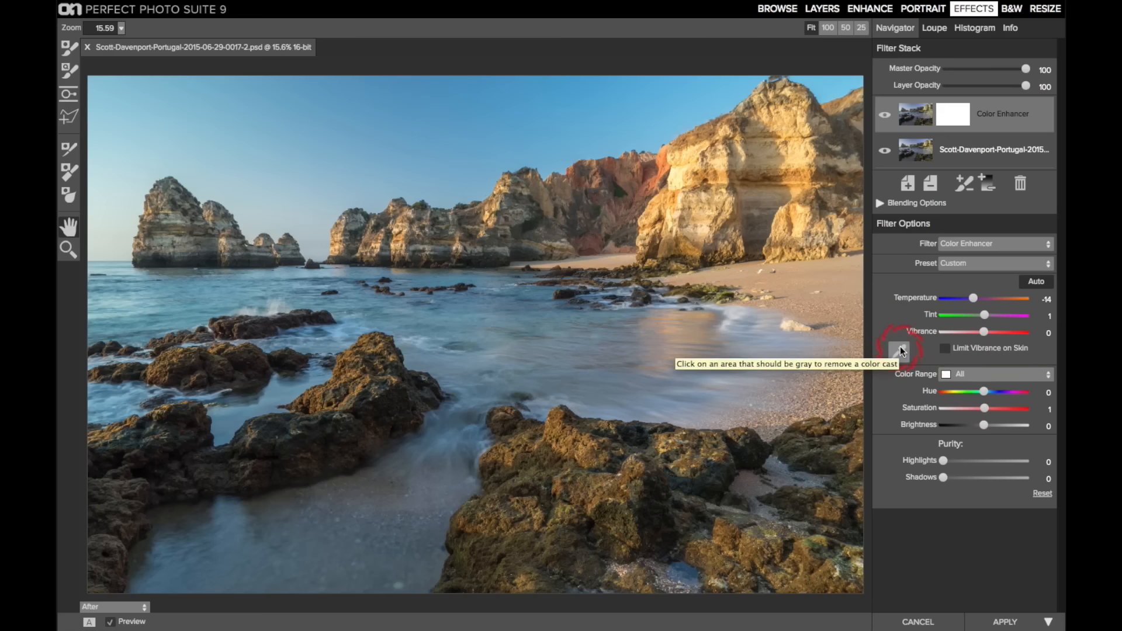
left_click(1036, 282)
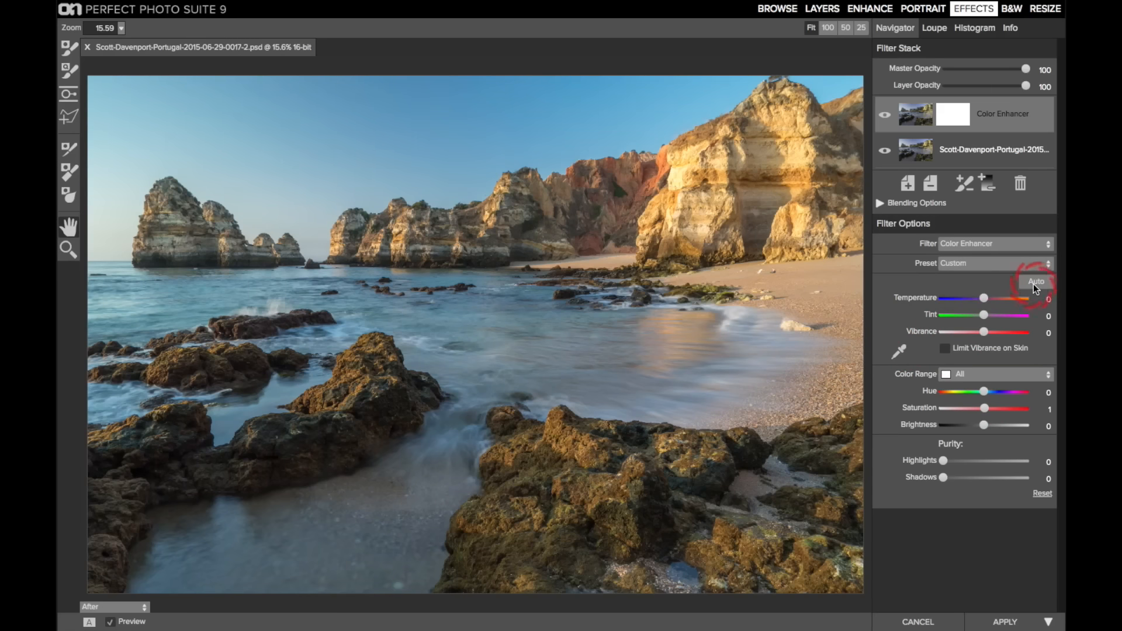
left_click(1033, 283)
Step: Try removing the color cast by sampling the surf along the beach's waterline as neutral gray
left_click(900, 354)
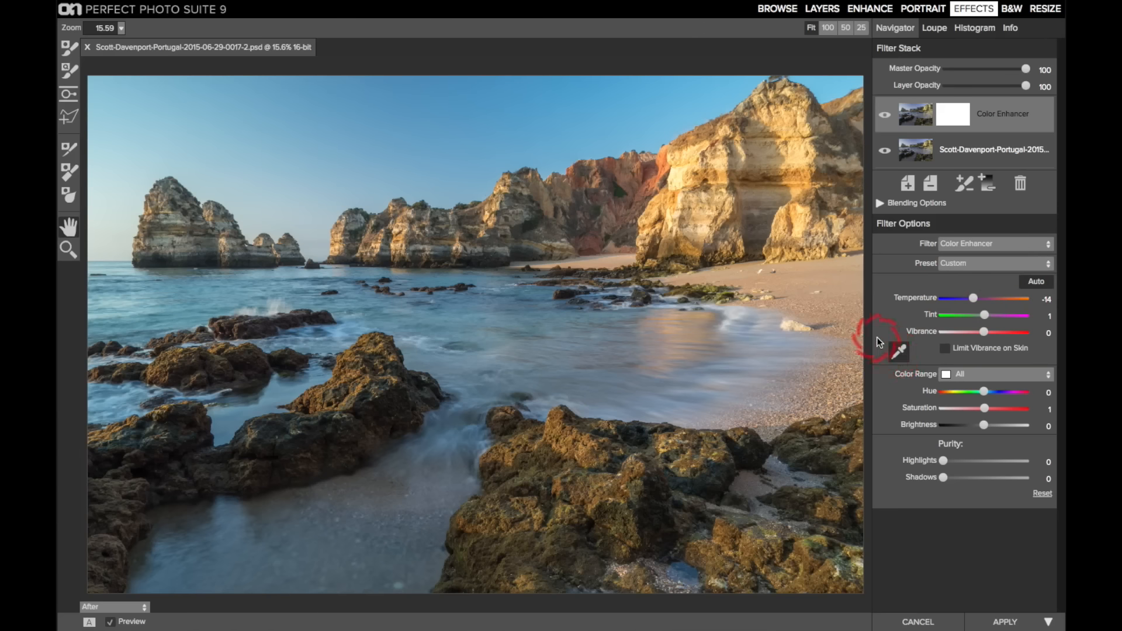
left_click(784, 291)
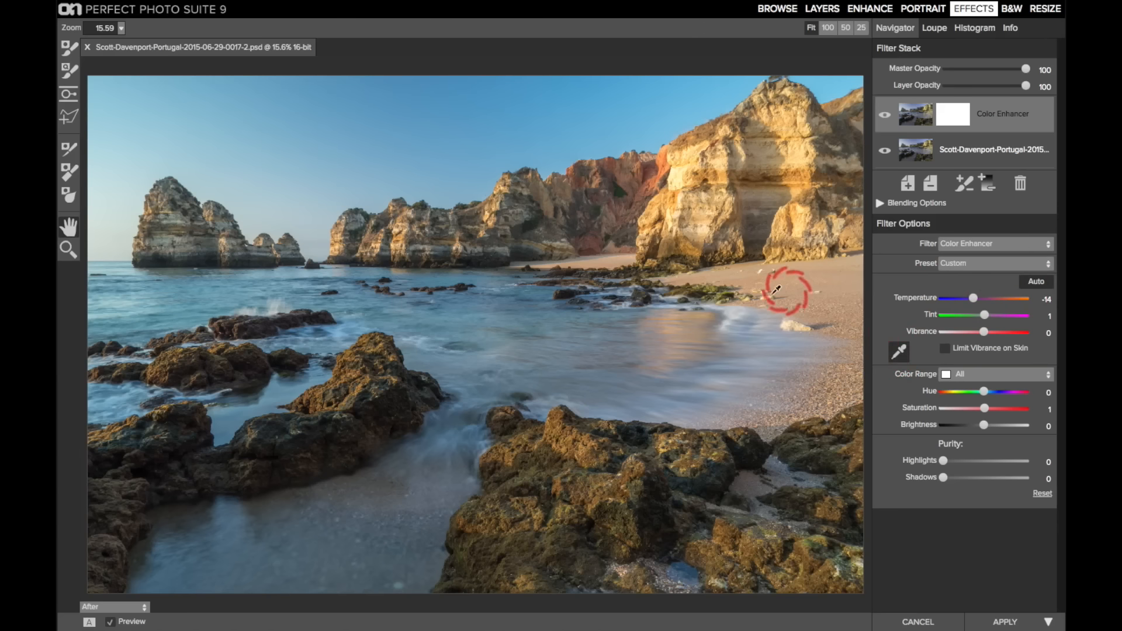
left_click(737, 312)
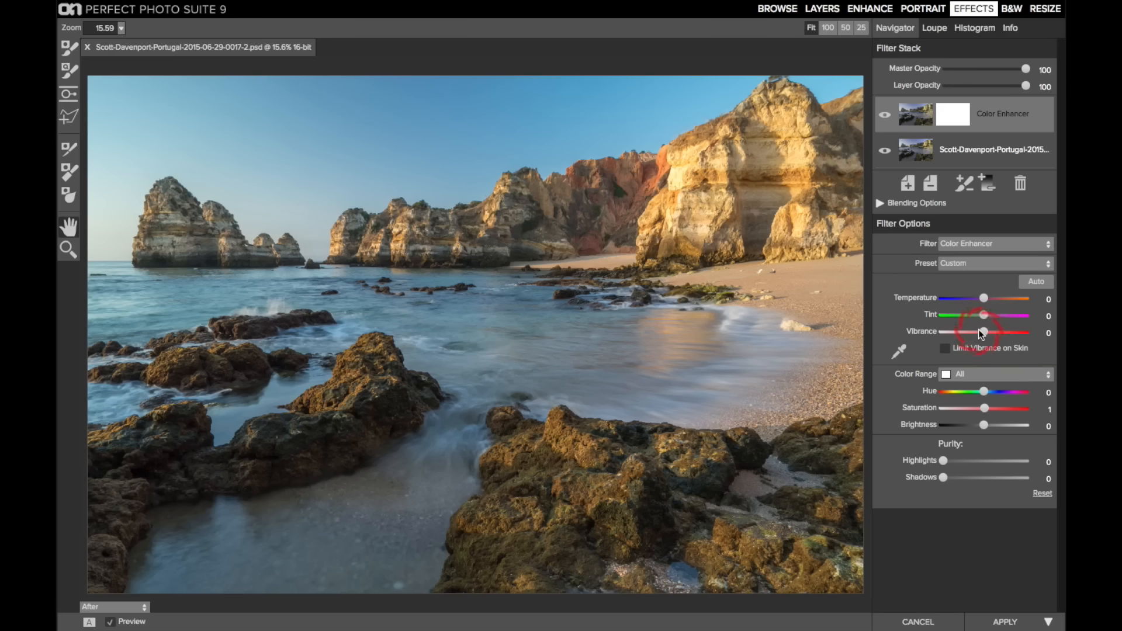
Step: Try the sunlit cliff base as the neutral gray sample and Temperature at -42, and return Temperature to 1
left_click(900, 351)
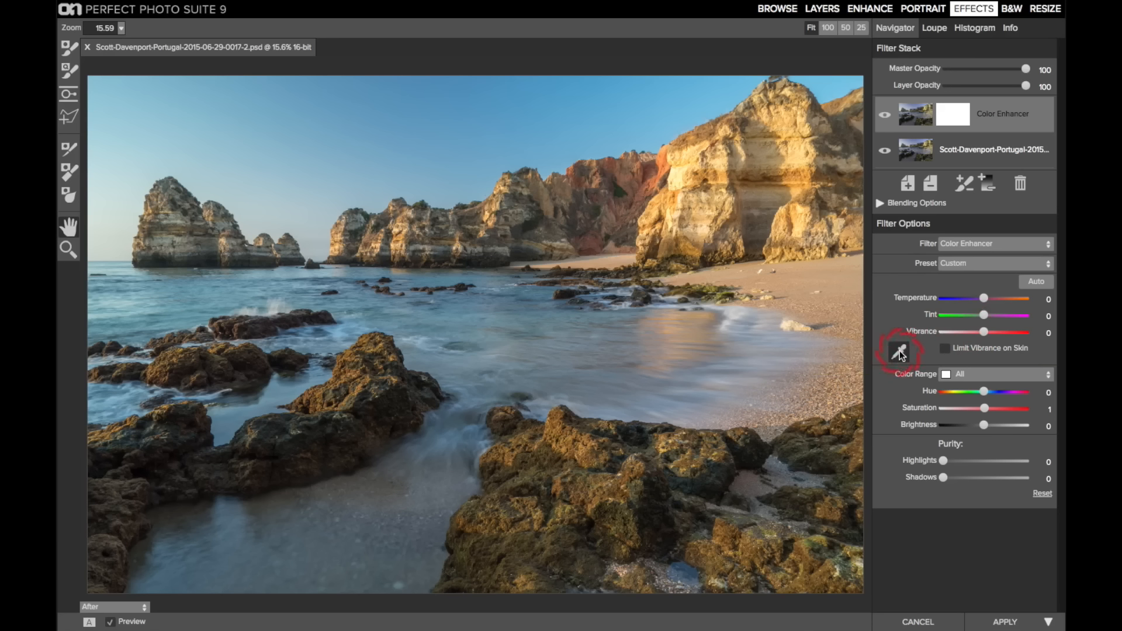
left_click(697, 234)
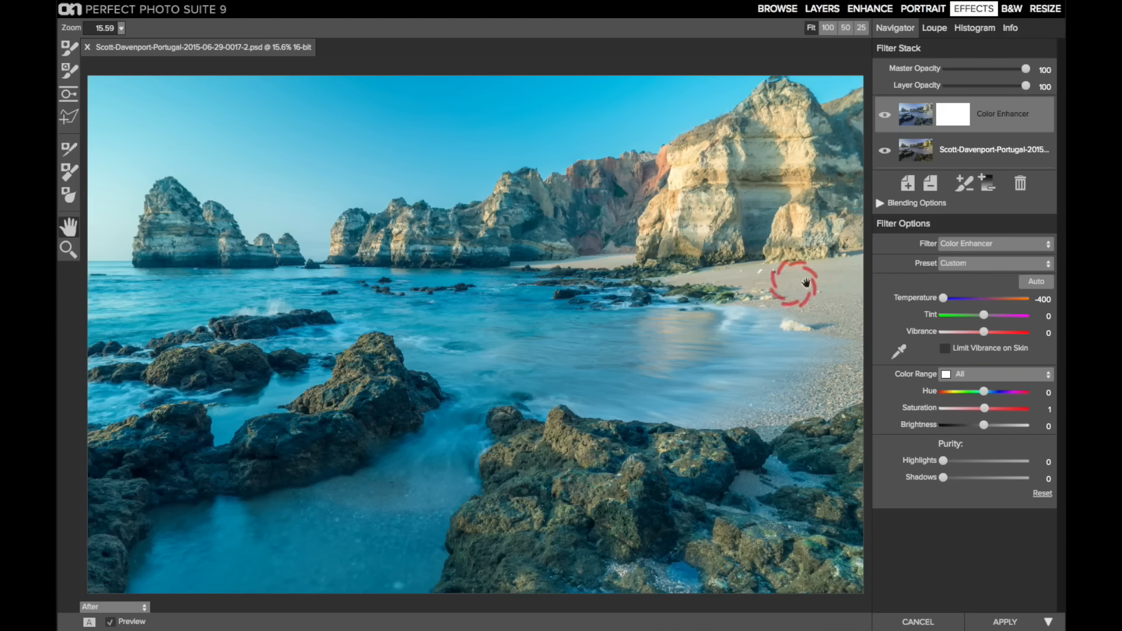
left_click_drag(942, 297, 985, 297)
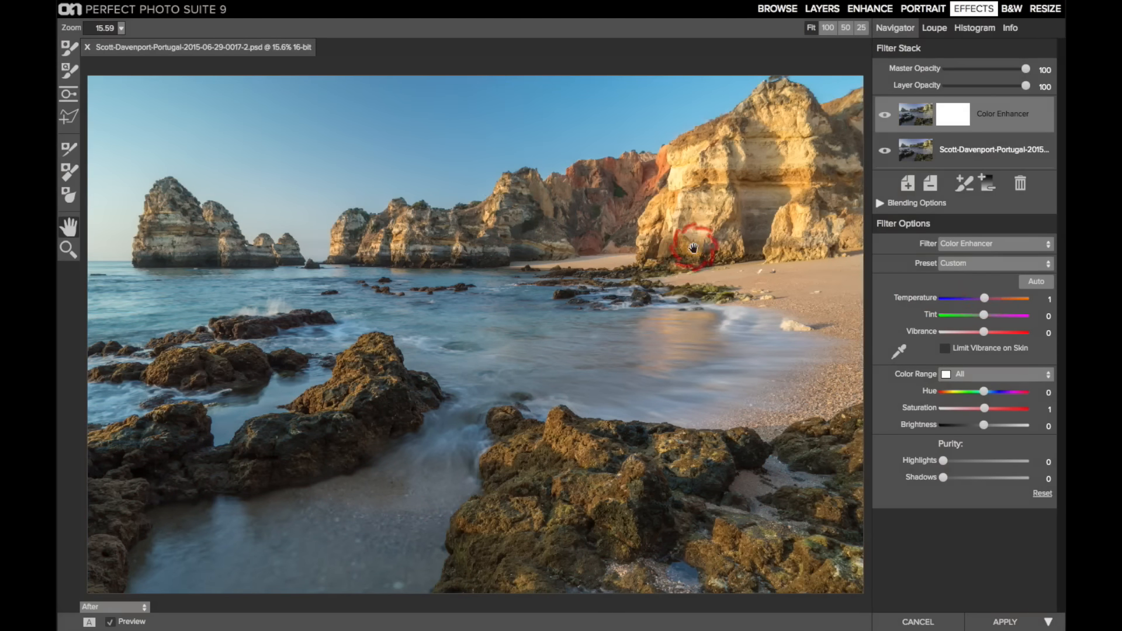
left_click_drag(984, 297, 960, 297)
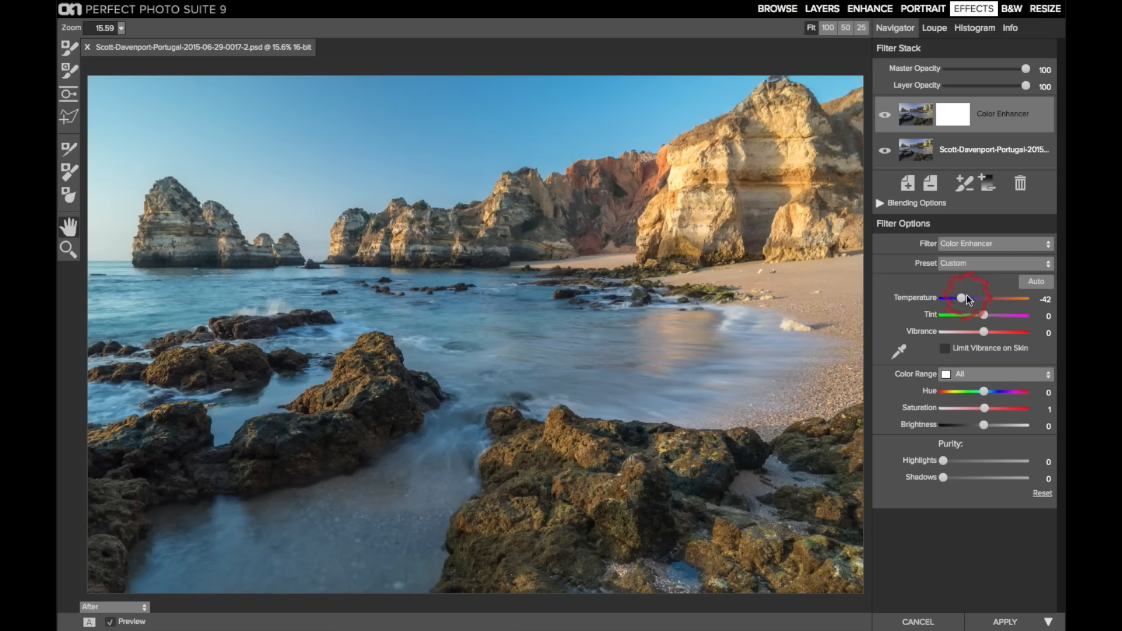
mouse_move(962, 298)
left_mouse_down()
mouse_move(942, 299)
mouse_move(984, 299)
left_mouse_up()
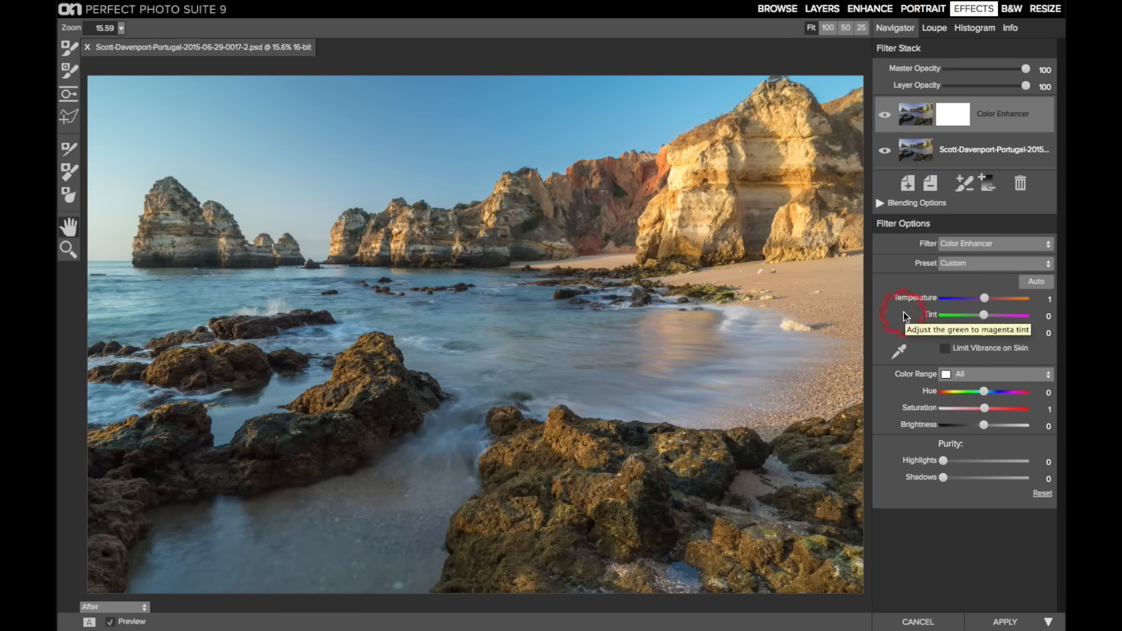
Step: Switch the Auto color correction on and off, and sample the surf near the shoreline rocks as neutral gray to remove the color cast
left_click(1036, 283)
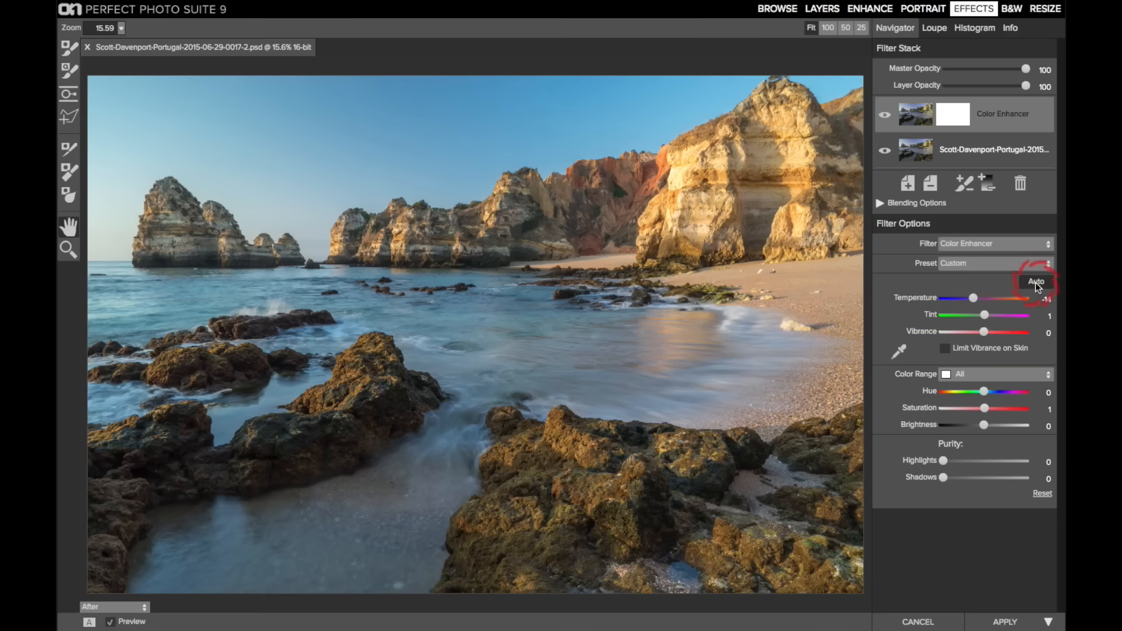
left_click(1037, 283)
left_click(735, 304)
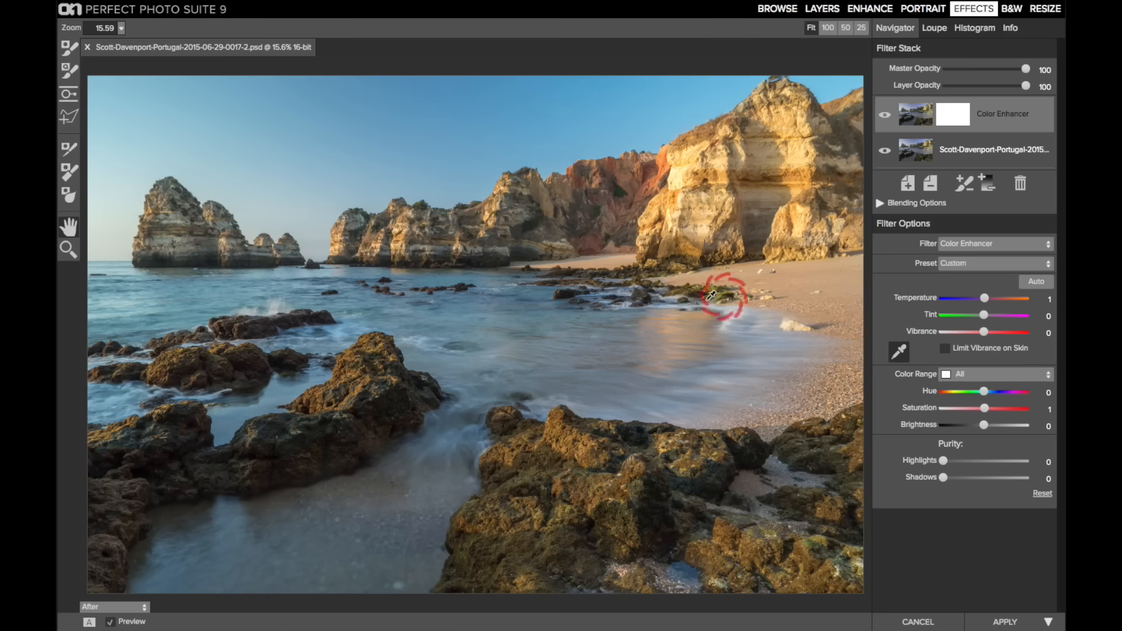
left_click(732, 316)
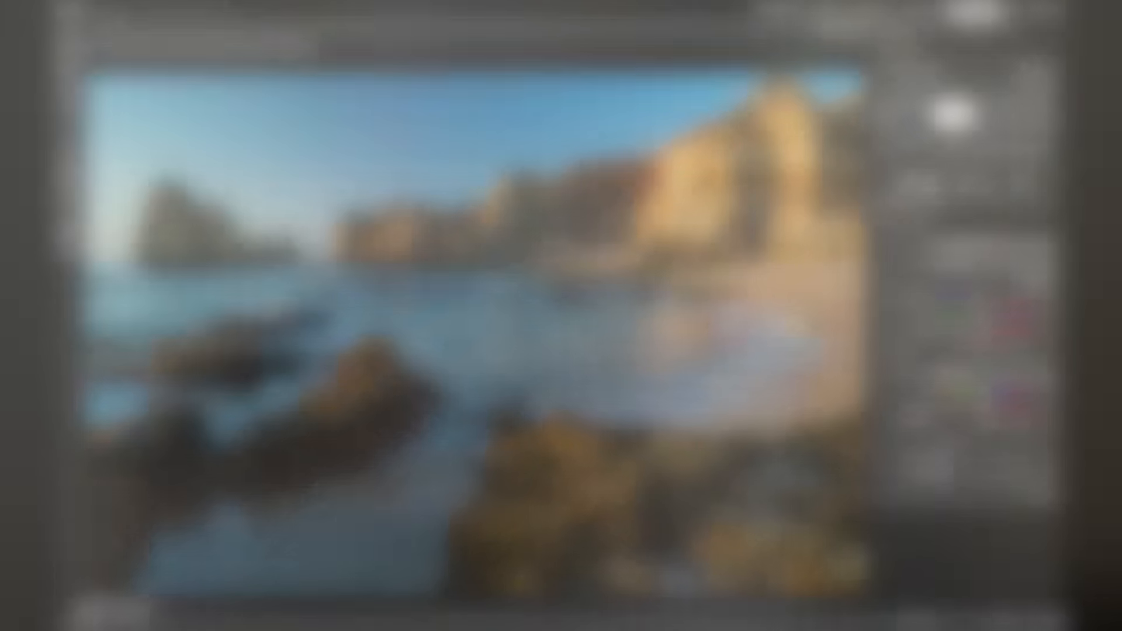